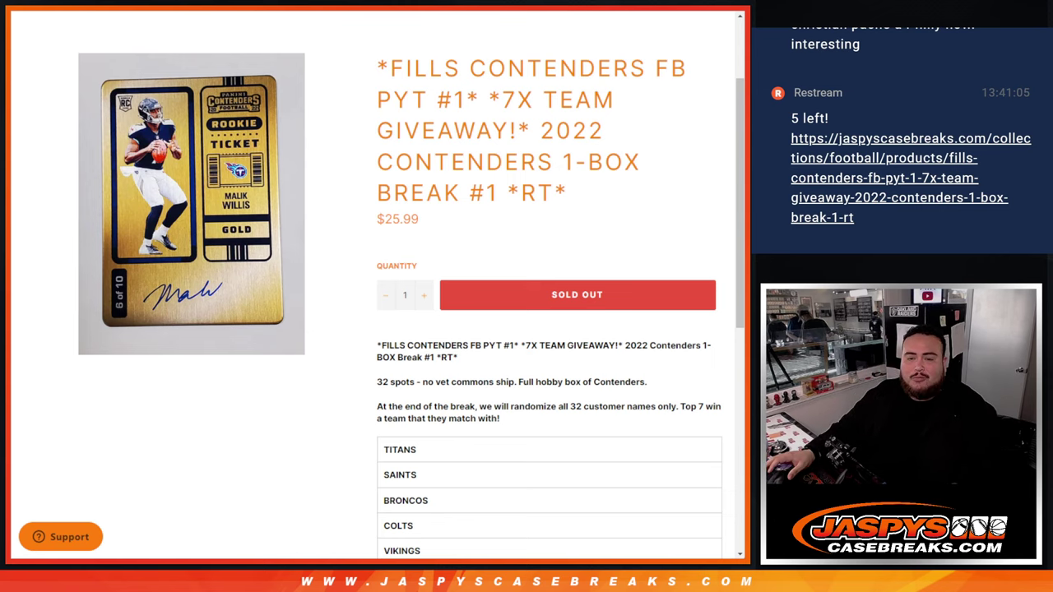
# Step: Review the team names, then switch from the GIVEAWAY sheet to the empty TEAM SHEET
pyautogui.scroll(-3, 411, 288)
pyautogui.moveTo(381, 261)
pyautogui.mouseDown()
pyautogui.moveTo(493, 266)
pyautogui.moveTo(457, 416)
pyautogui.mouseUp()
pyautogui.click(457, 415)
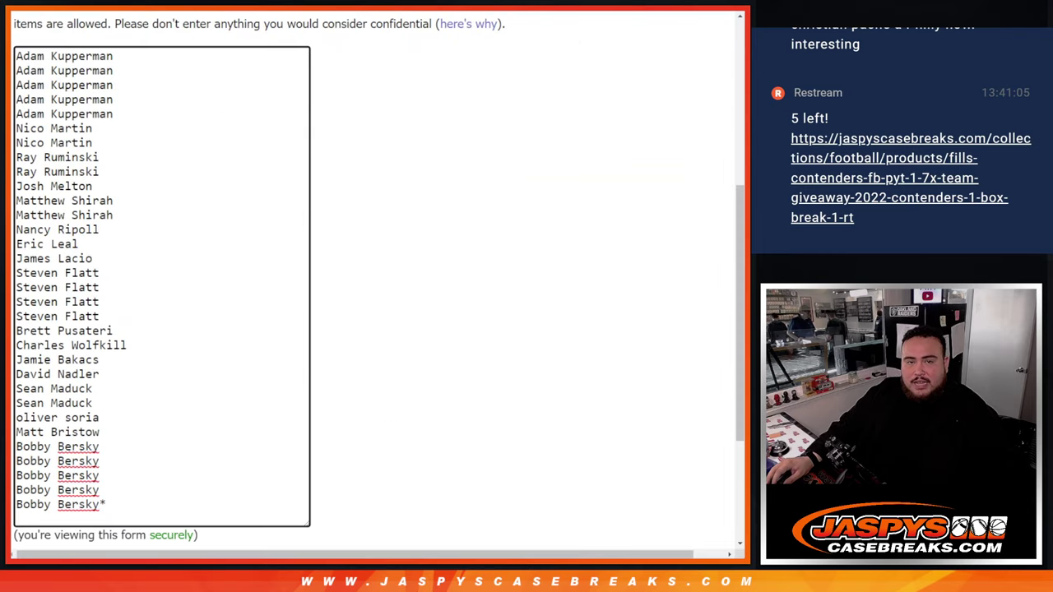
pyautogui.click(203, 549)
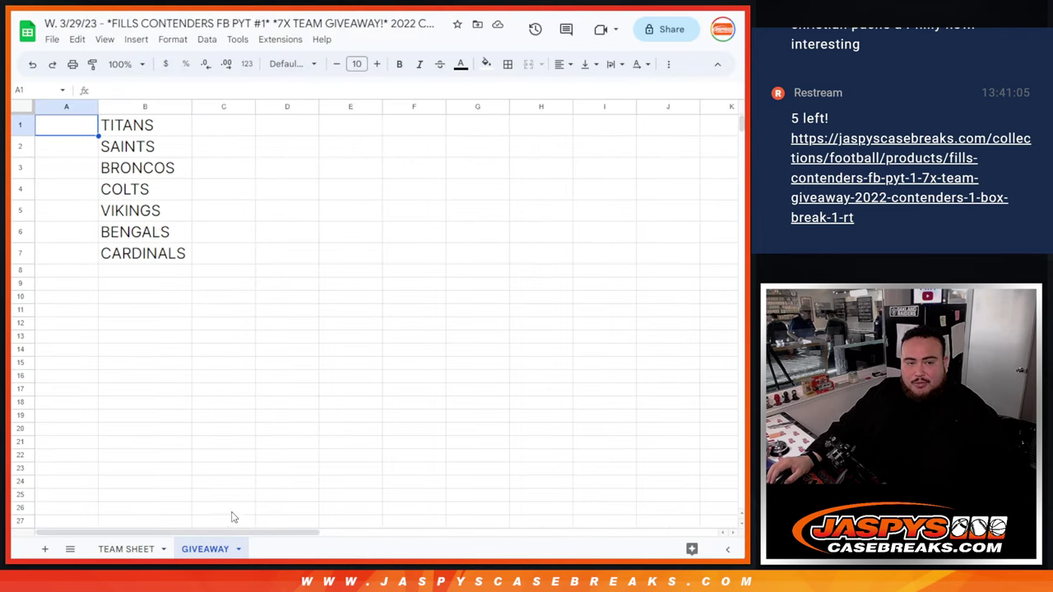
pyautogui.click(126, 549)
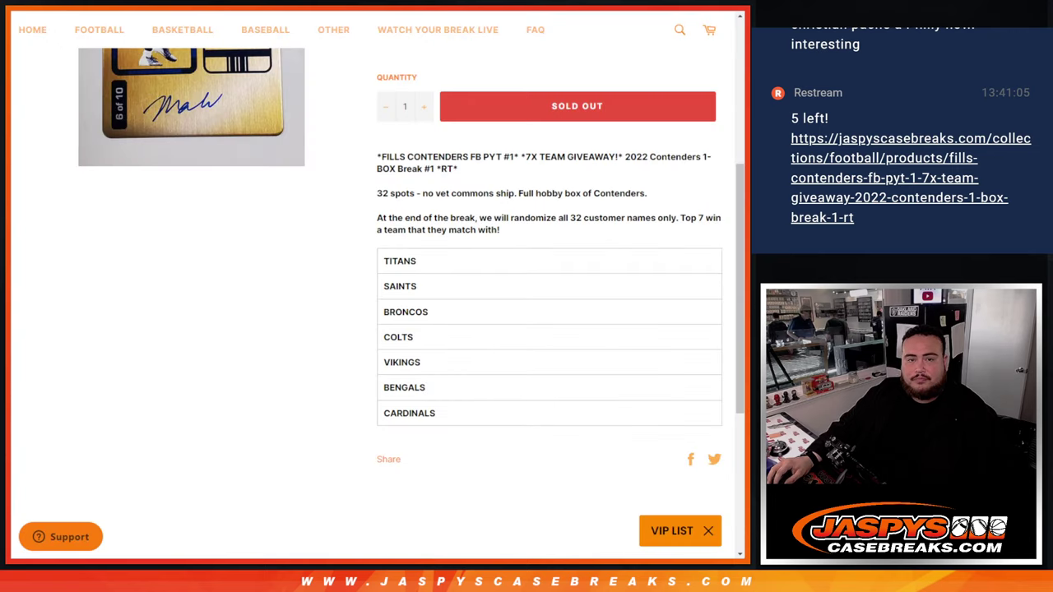
pyautogui.scroll(3, 538, 268)
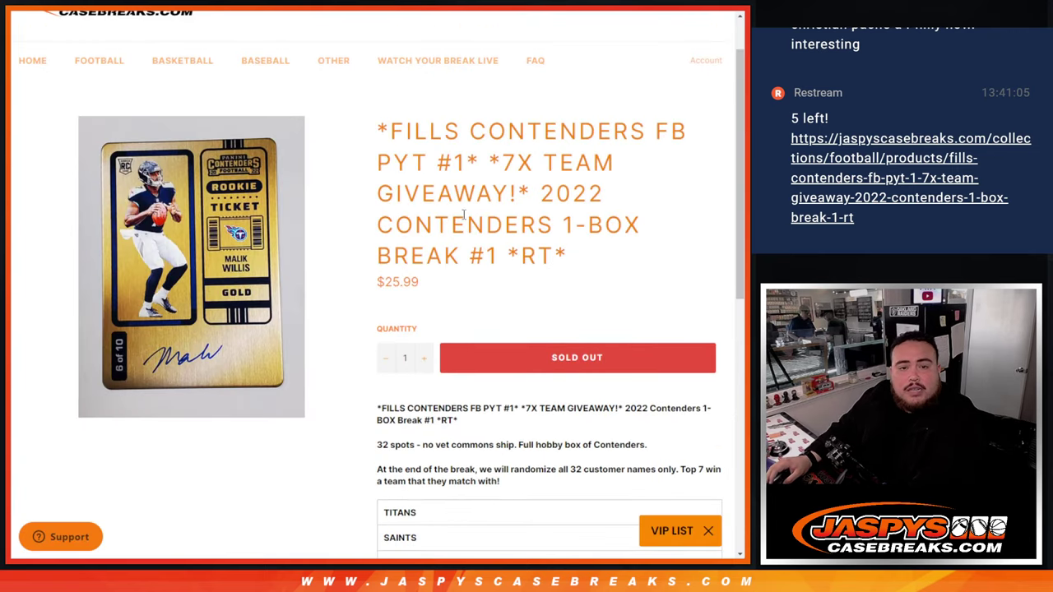
# Step: Roll the two dice (5 and 2) and shuffle the 32 customer names seven times
pyautogui.hotkey('ctrl', 'Tab')
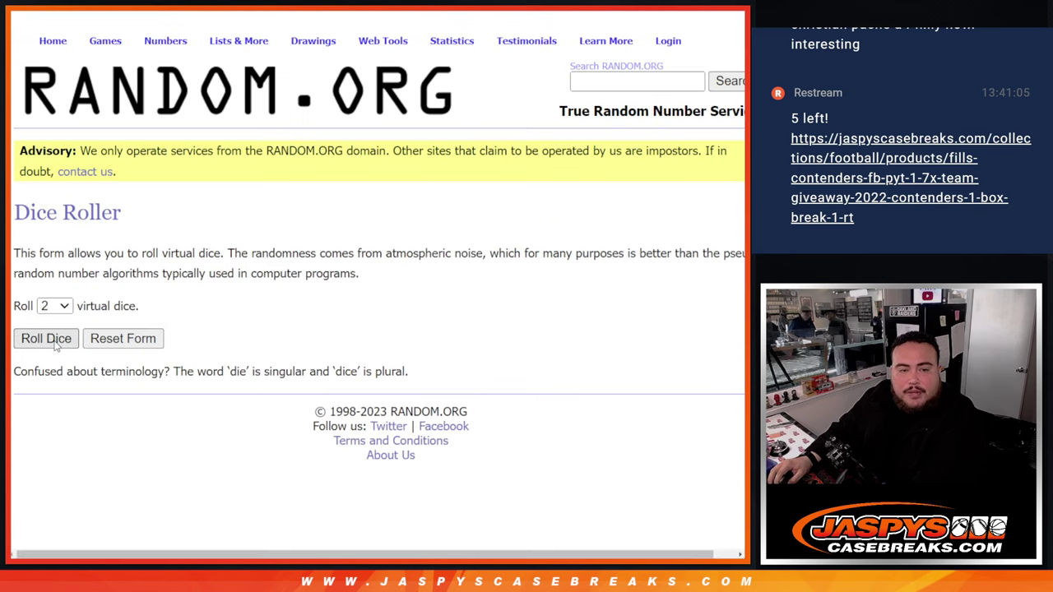
pyautogui.click(47, 339)
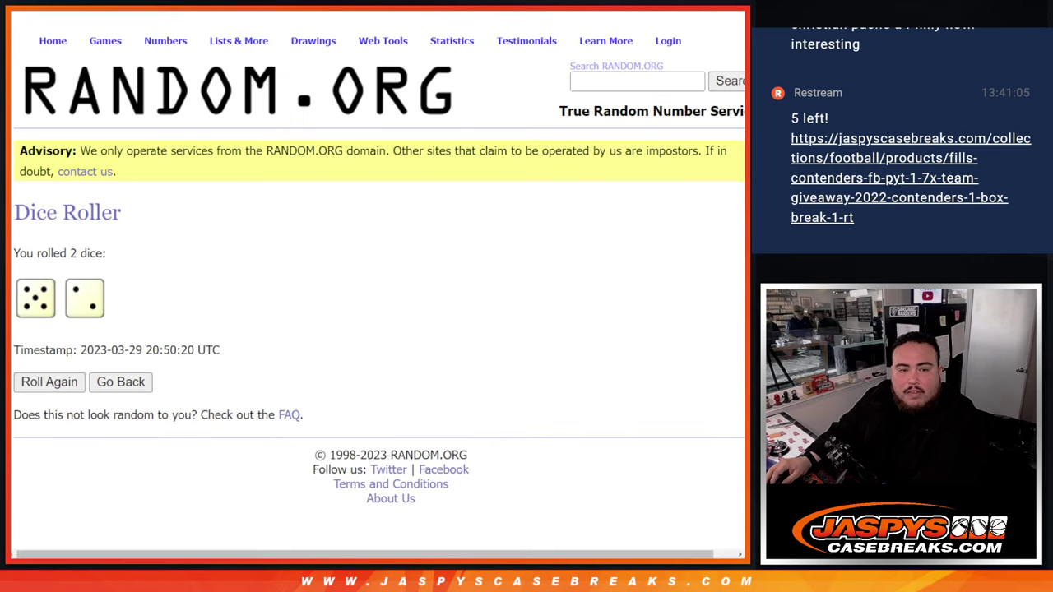
pyautogui.hotkey('ctrl', 'Tab')
pyautogui.scroll(-3, 447, 292)
pyautogui.click(47, 432)
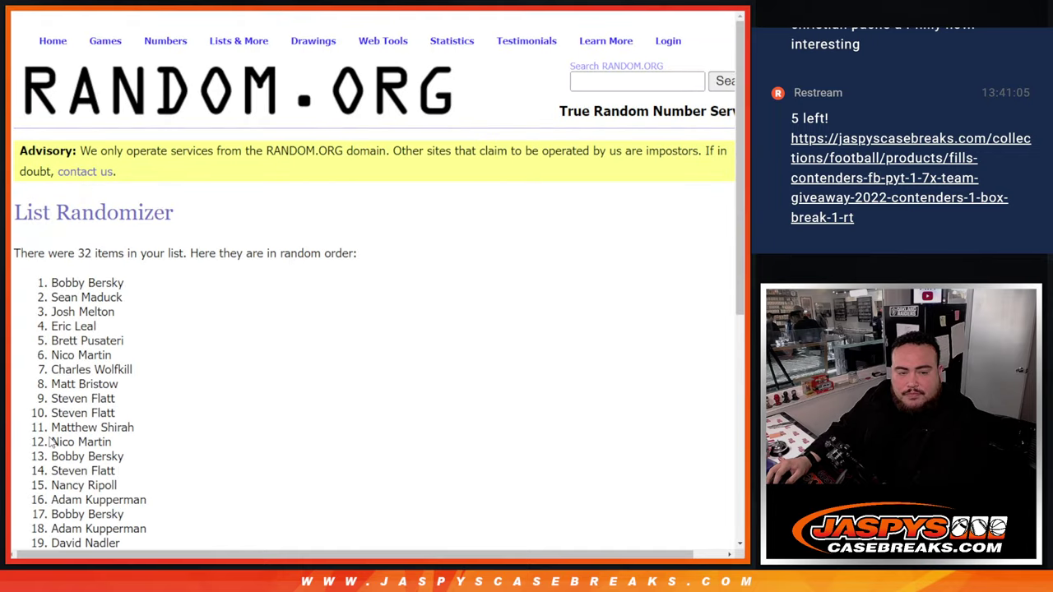
pyautogui.click(47, 436)
pyautogui.click(47, 436)
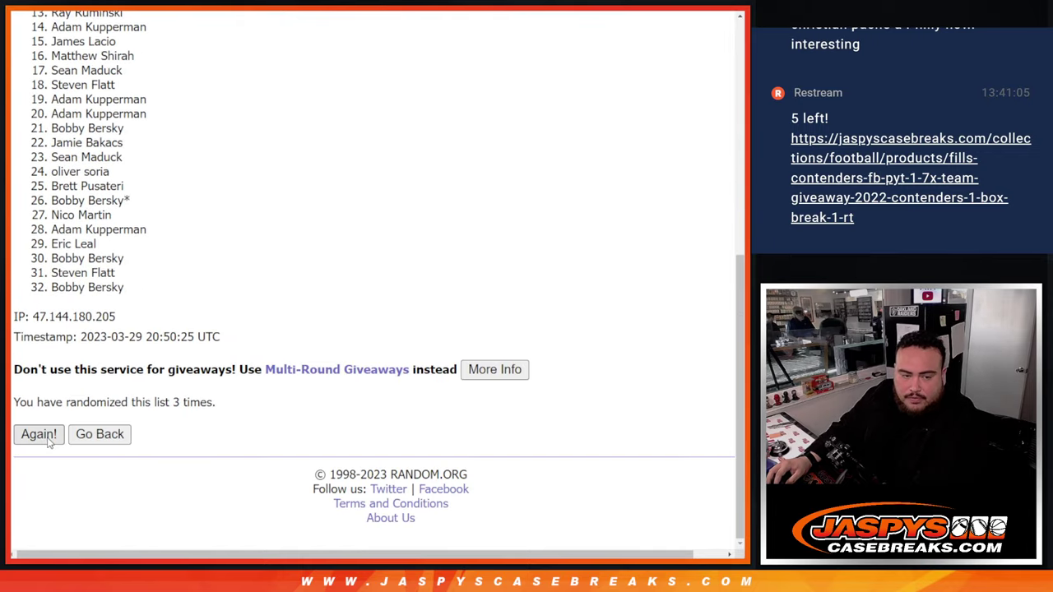
pyautogui.click(48, 440)
pyautogui.click(48, 440)
pyautogui.click(48, 440)
pyautogui.click(48, 438)
# Step: Check the seven-shuffle count and select the full list of shuffled customer names
pyautogui.moveTo(200, 423); pyautogui.dragTo(167, 402)
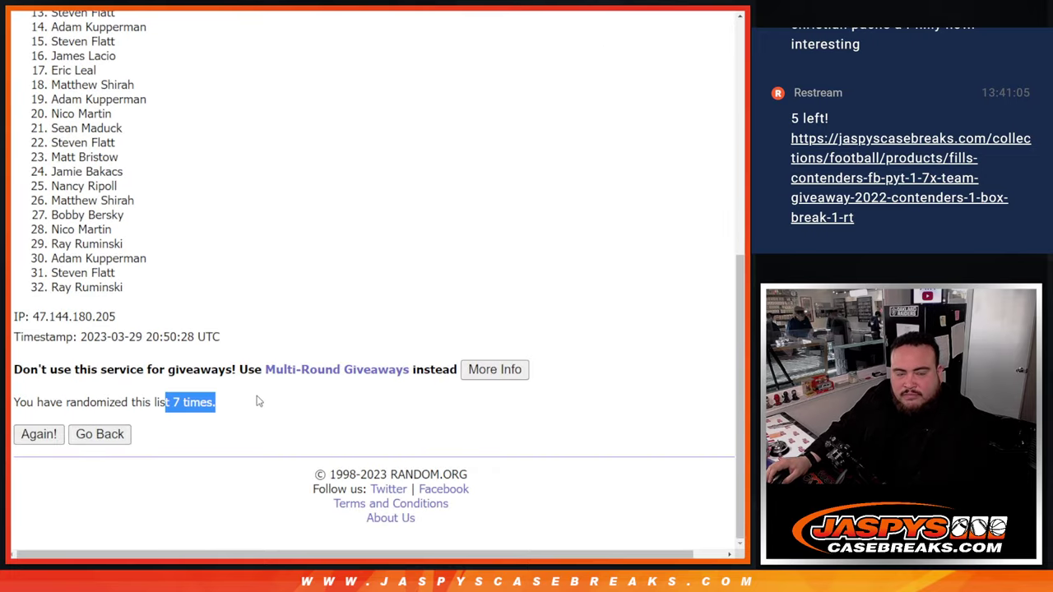
pyautogui.scroll(10, 226, 359)
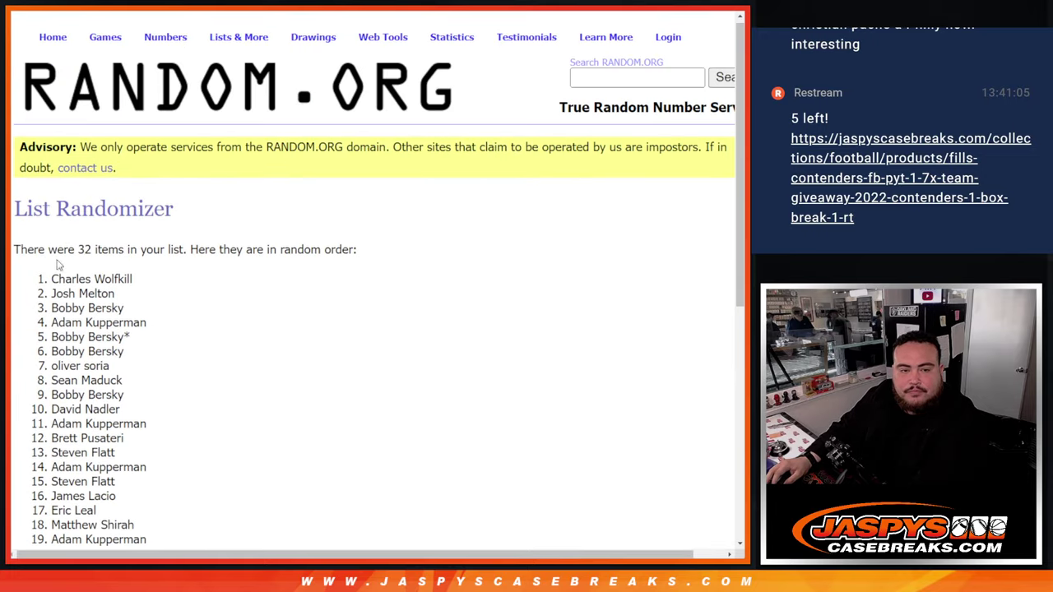
pyautogui.moveTo(52, 272)
pyautogui.mouseDown()
pyautogui.moveTo(181, 294)
pyautogui.moveTo(161, 480)
pyautogui.mouseUp()
pyautogui.hotkey('ctrl', 'c')
pyautogui.scroll(-3, 181, 294)
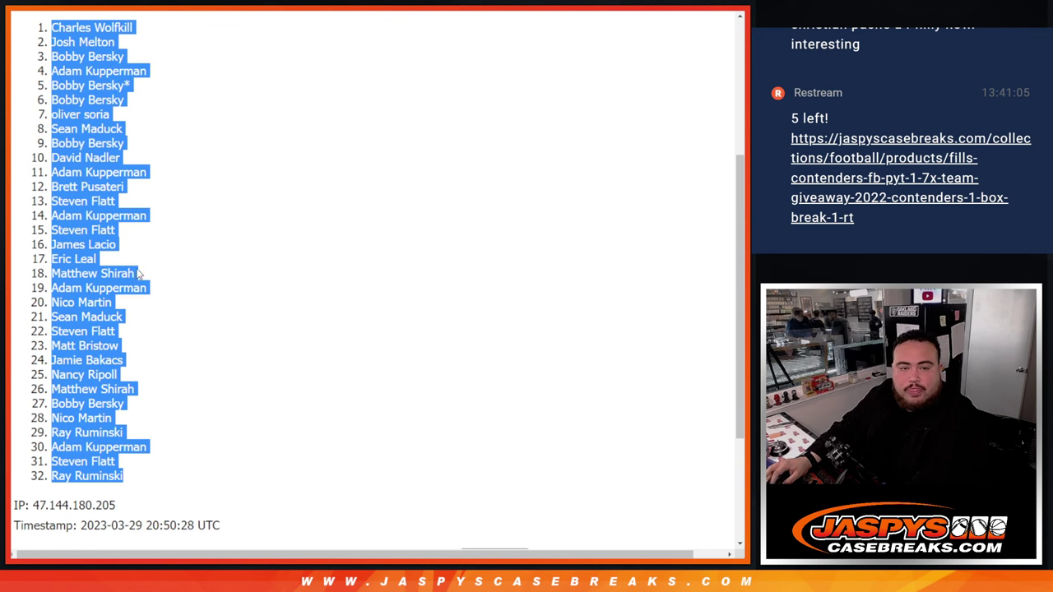
# Step: Paste the 32 shuffled customer names into column A of TEAM SHEET
pyautogui.hotkey('alt', 'Tab')
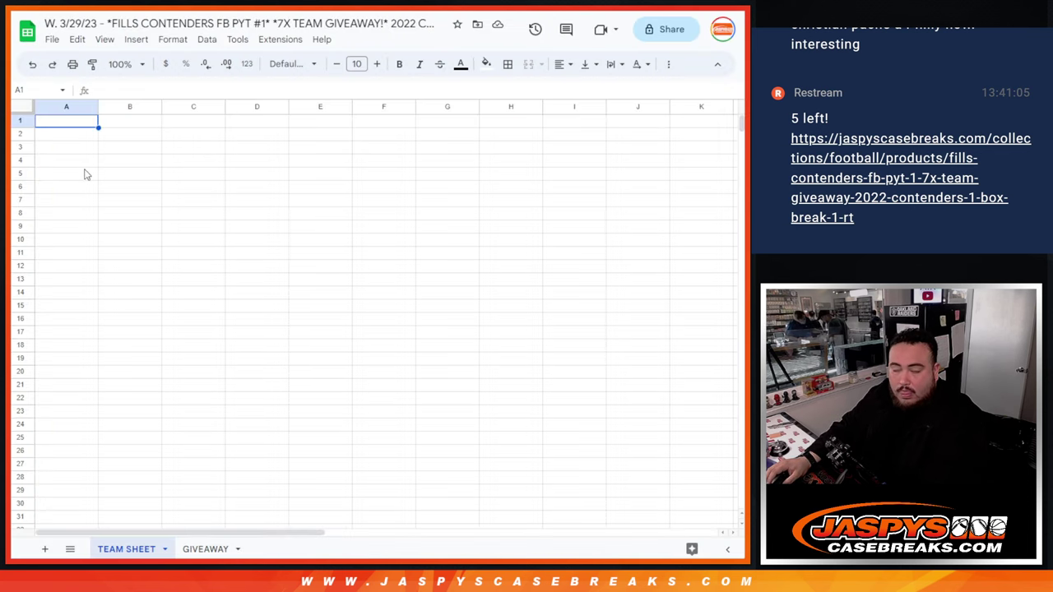
pyautogui.hotkey('ctrl', 'v')
pyautogui.hotkey('alt', 'Tab')
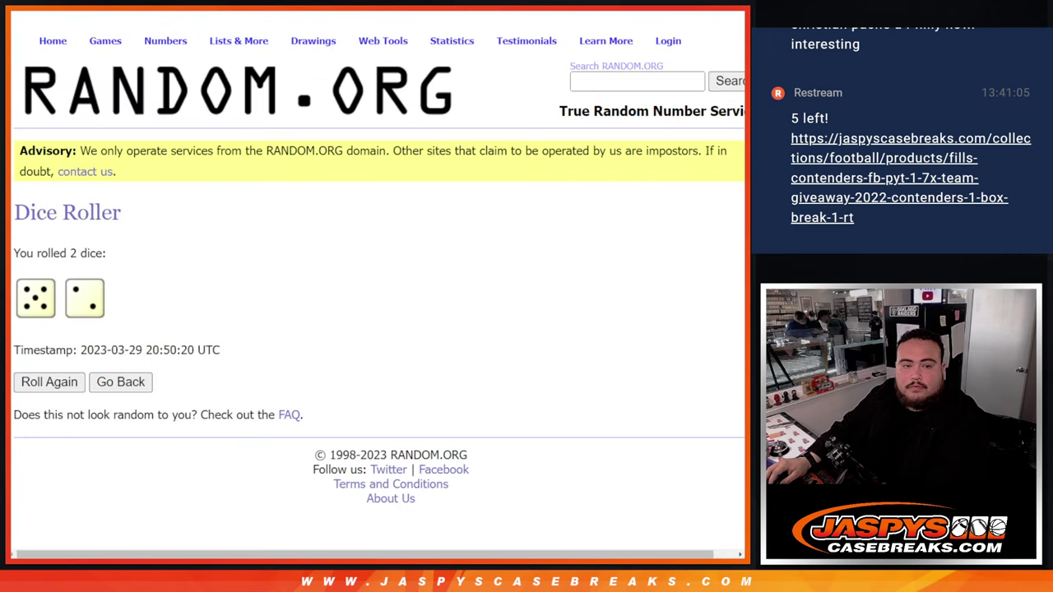
# Step: Shuffle the 32 NFL teams seven times in the team List Randomizer
pyautogui.hotkey('ctrl', 'Tab')
pyautogui.hotkey('ctrl', 'Tab')
pyautogui.scroll(-3, 246, 288)
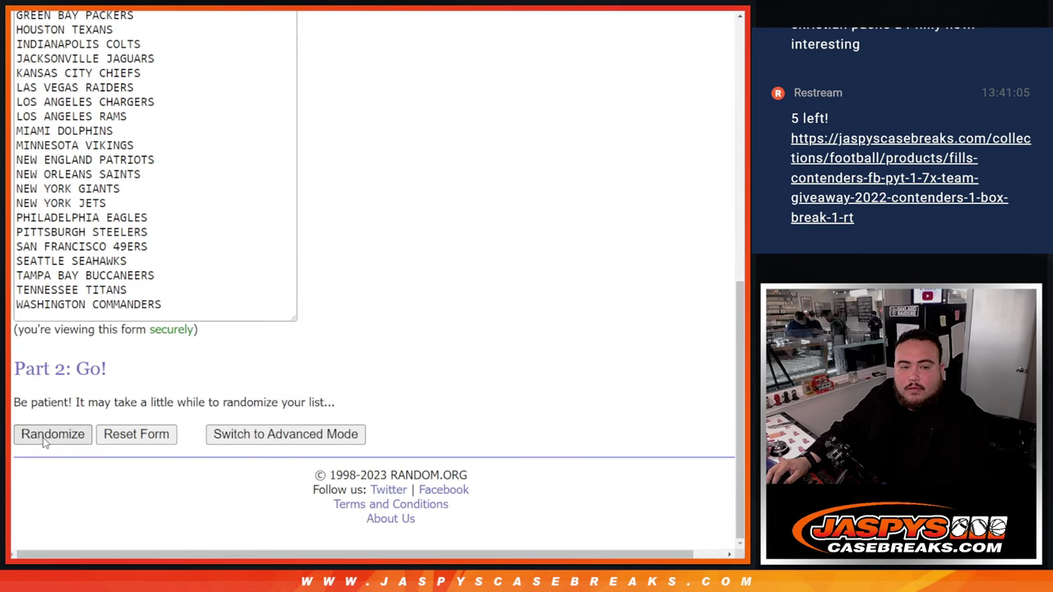
pyautogui.click(45, 434)
pyautogui.scroll(-5, 46, 442)
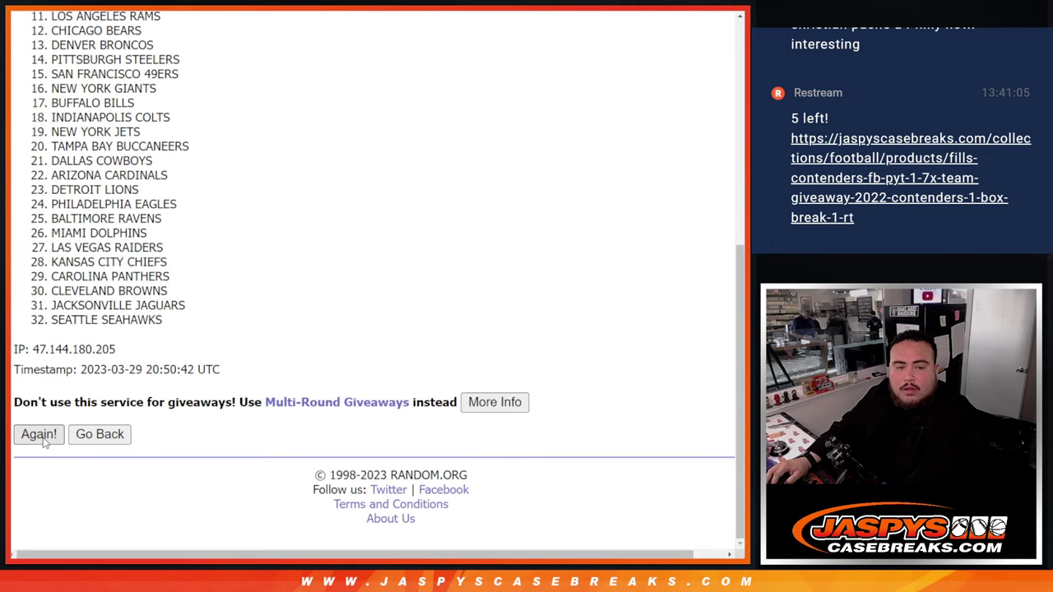
pyautogui.click(39, 434)
pyautogui.click(38, 434)
pyautogui.click(39, 435)
pyautogui.click(41, 438)
pyautogui.click(41, 437)
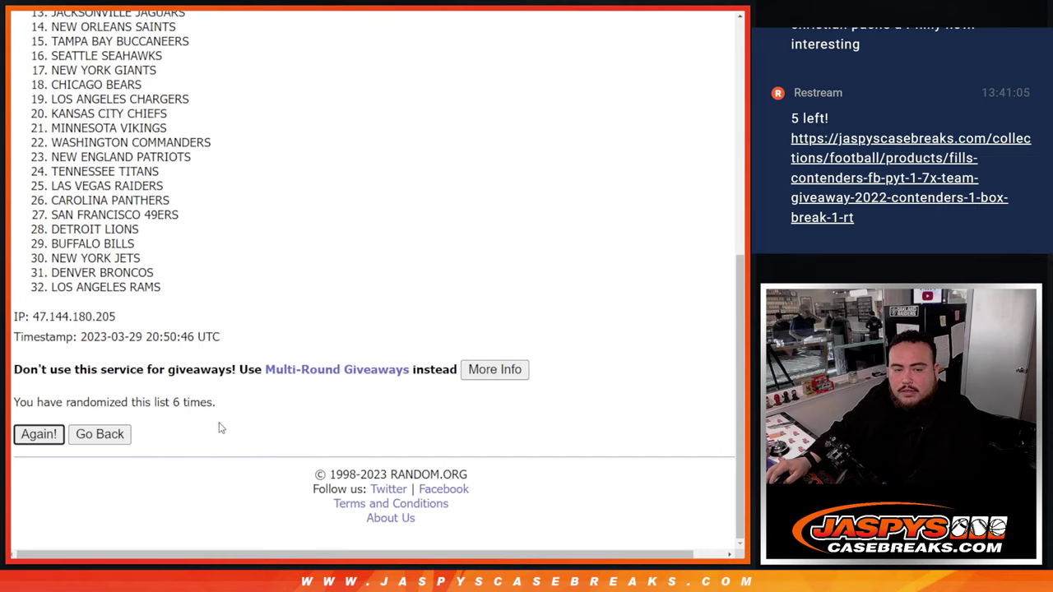
pyautogui.click(39, 434)
# Step: Check the seven-shuffle count and select the final list of 32 teams
pyautogui.moveTo(150, 402); pyautogui.dragTo(216, 402)
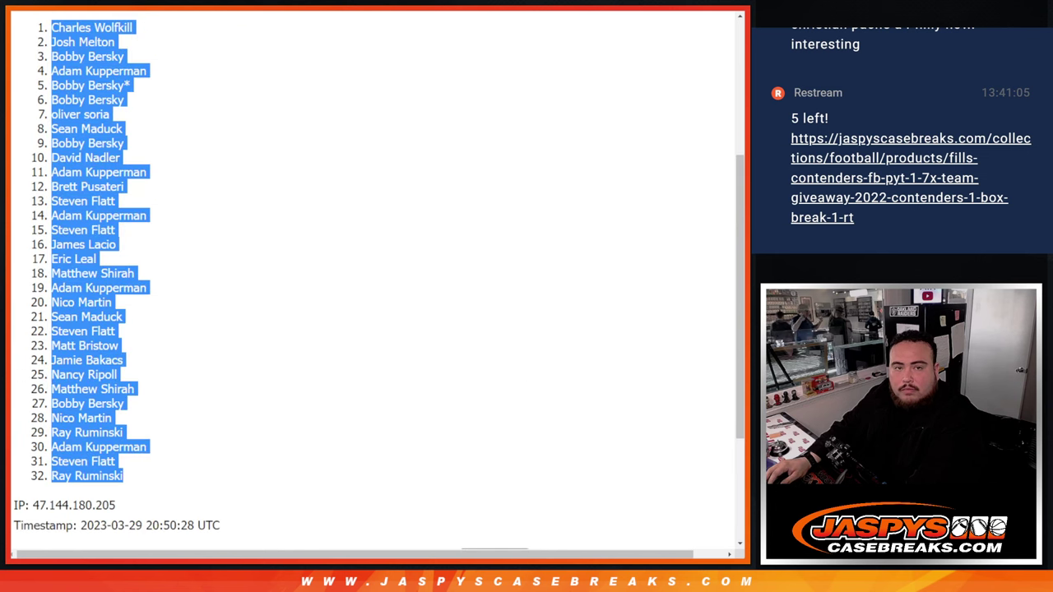
pyautogui.scroll(4, 65, 184)
pyautogui.scroll(-3, 195, 188)
pyautogui.moveTo(51, 155)
pyautogui.mouseDown()
pyautogui.moveTo(195, 189)
pyautogui.moveTo(177, 333)
pyautogui.moveTo(184, 352)
pyautogui.mouseUp()
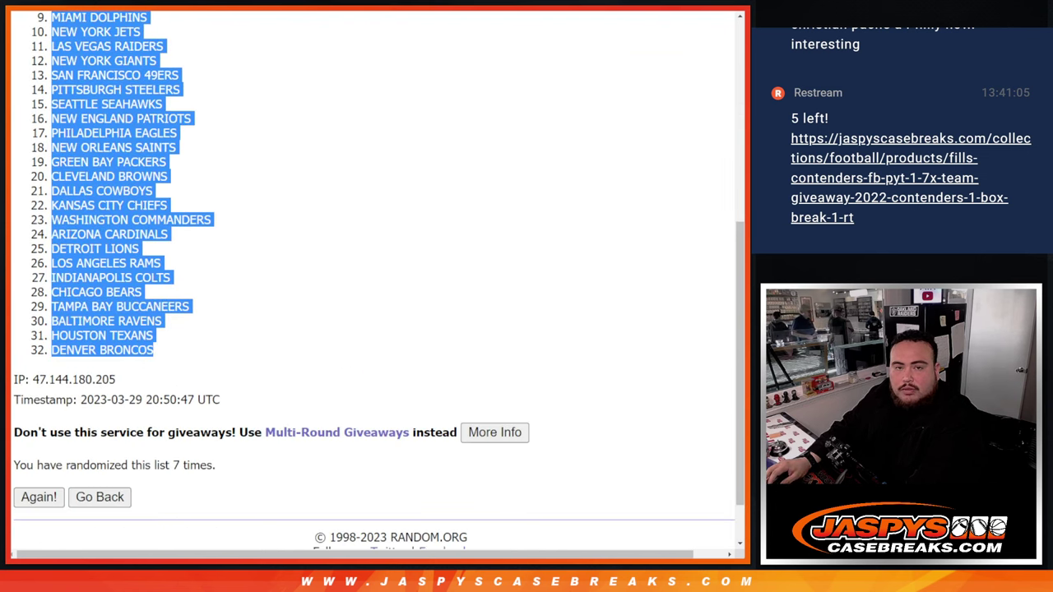
# Step: Paste the teams into column B, set all text to size 14, and autofit the columns
pyautogui.hotkey('alt', 'Tab')
pyautogui.click(128, 122)
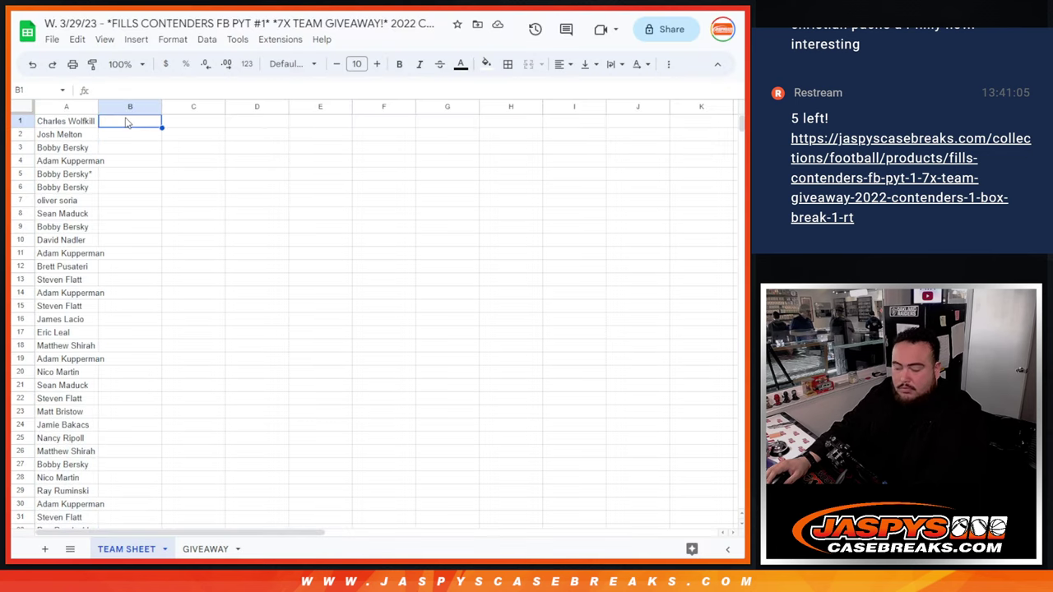
pyautogui.hotkey('ctrl', 'v')
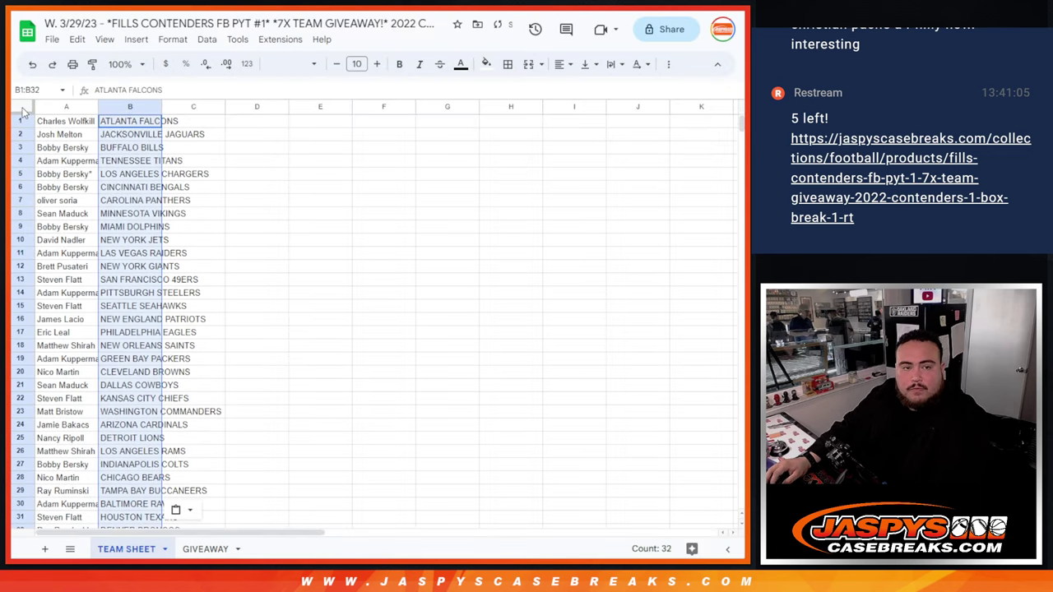
pyautogui.click(24, 107)
pyautogui.click(356, 63)
pyautogui.click(355, 234)
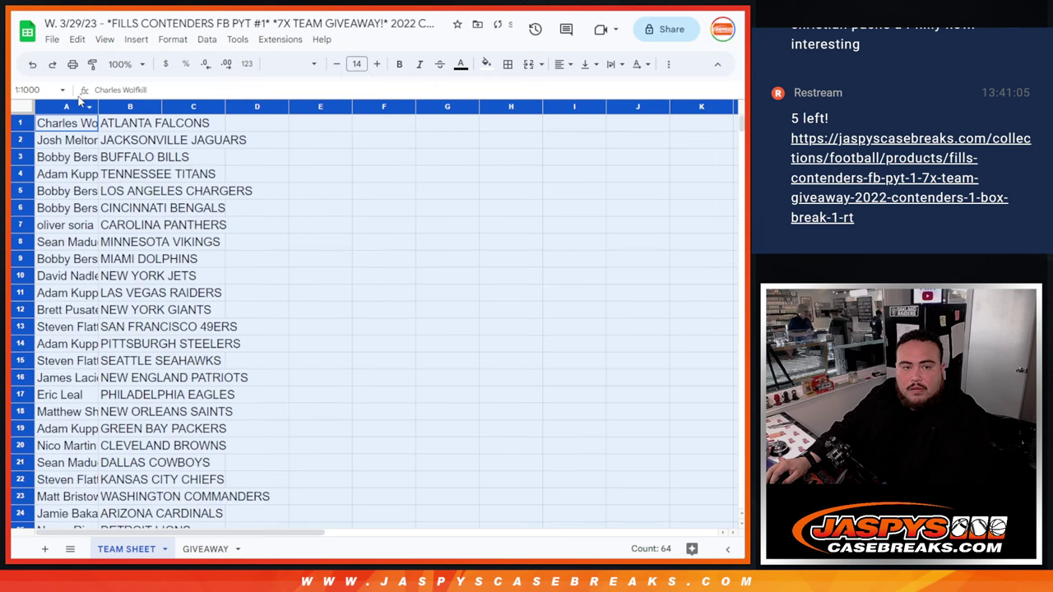
pyautogui.doubleClick(98, 107)
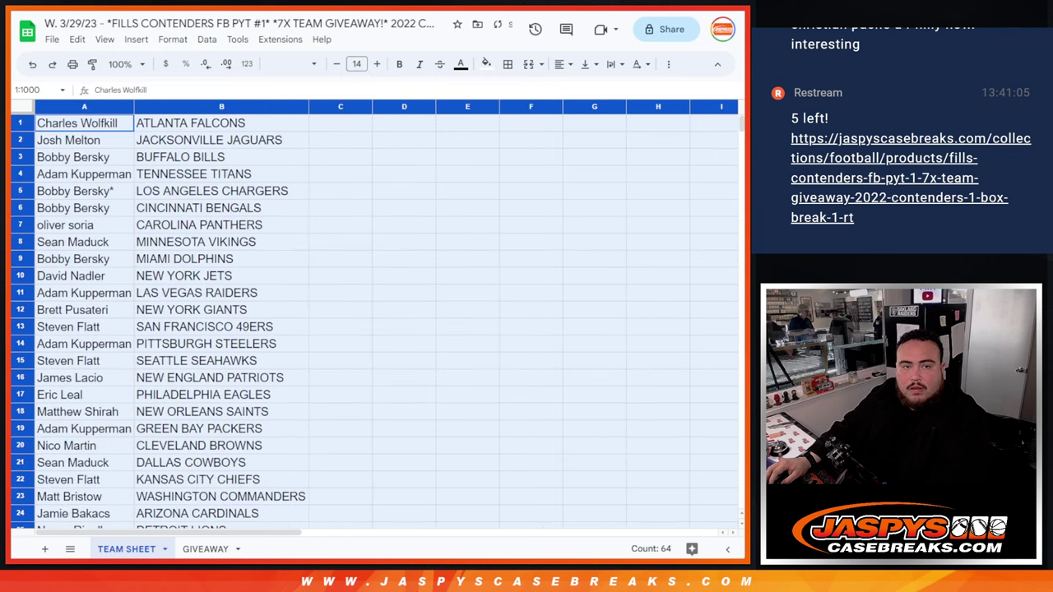
# Step: Sort the sheet A to Z by the team column B
pyautogui.scroll(-3, 290, 257)
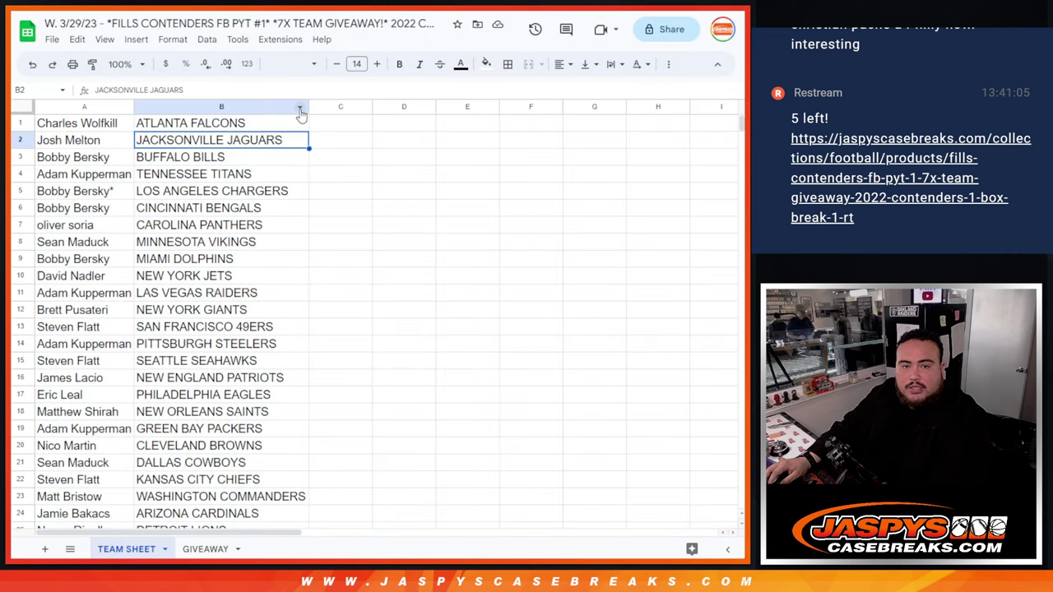
pyautogui.click(300, 110)
pyautogui.click(354, 378)
# Step: Give table A1:B32 borders on every cell and center its text
pyautogui.moveTo(99, 123)
pyautogui.mouseDown()
pyautogui.moveTo(206, 207)
pyautogui.moveTo(220, 480)
pyautogui.mouseUp()
pyautogui.click(508, 63)
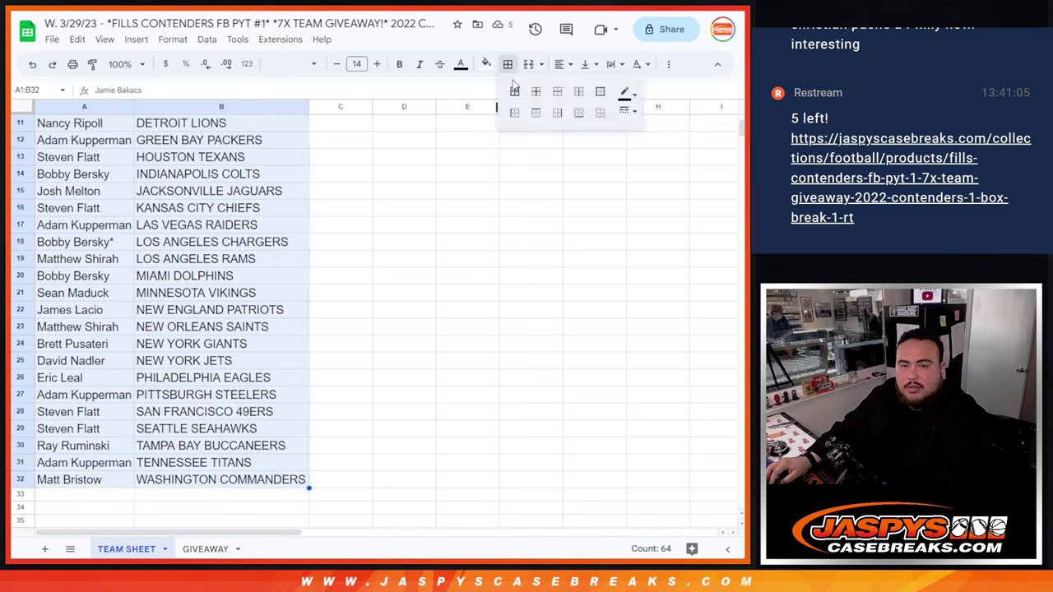
pyautogui.click(563, 63)
pyautogui.click(583, 87)
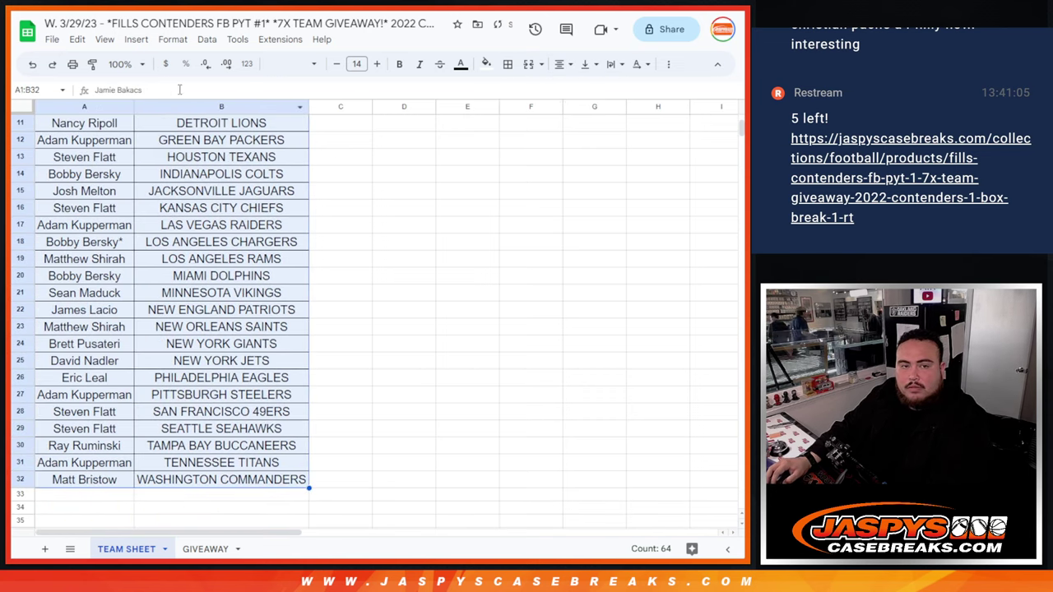
# Step: Add the workbook title as a print header and continue to the printer's print dialog
pyautogui.click(73, 63)
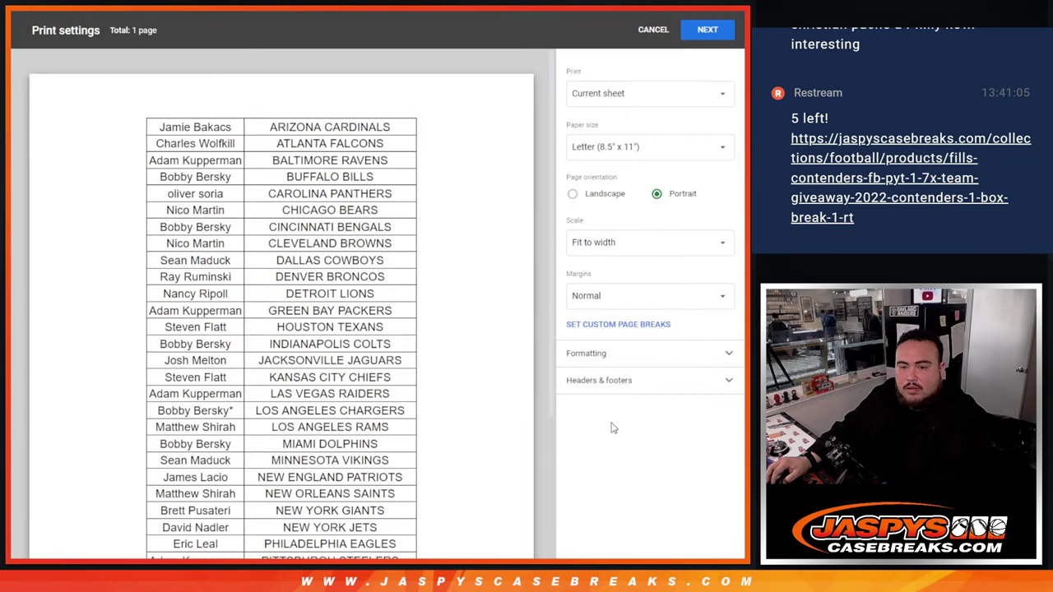
pyautogui.click(621, 380)
pyautogui.click(613, 431)
pyautogui.click(535, 532)
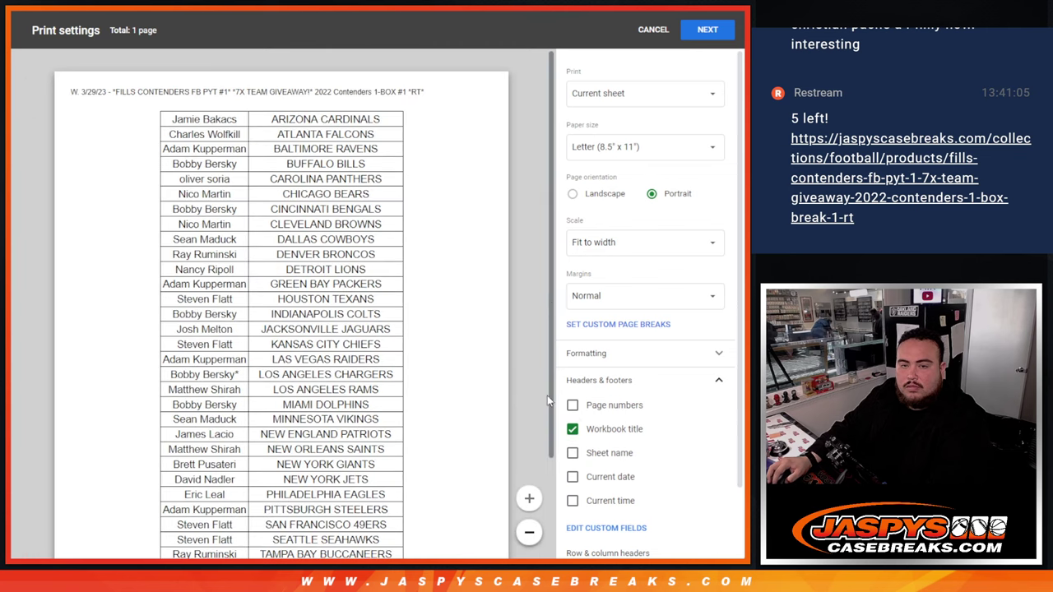
pyautogui.moveTo(554, 173); pyautogui.dragTo(551, 210)
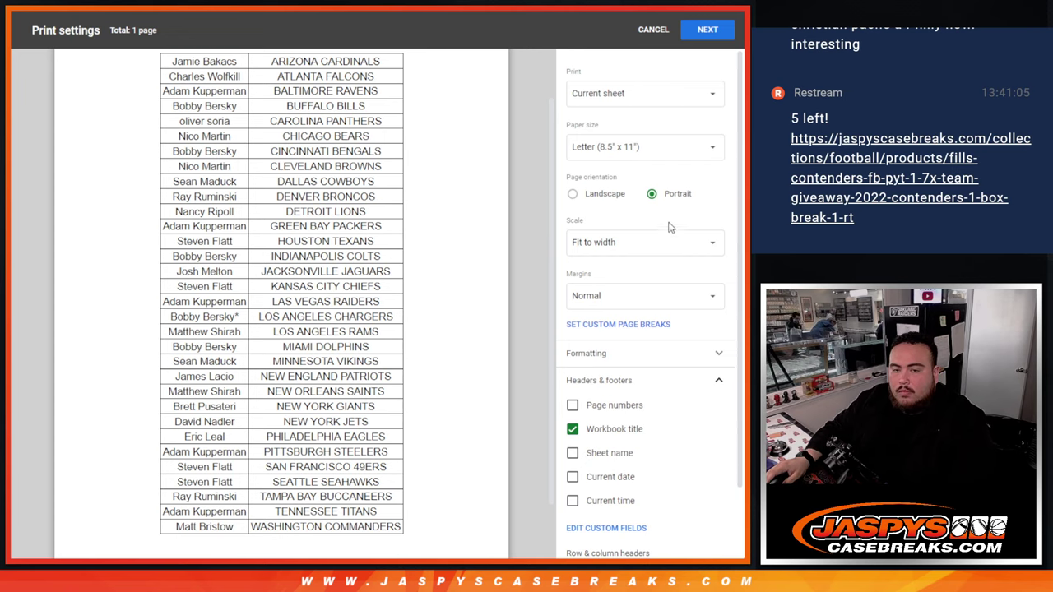
pyautogui.click(709, 31)
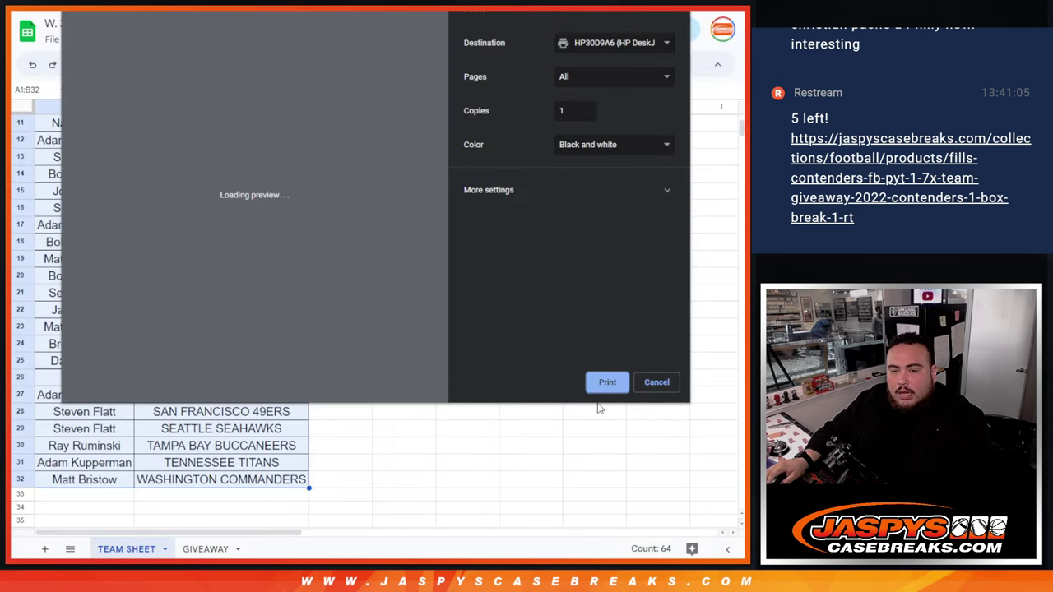
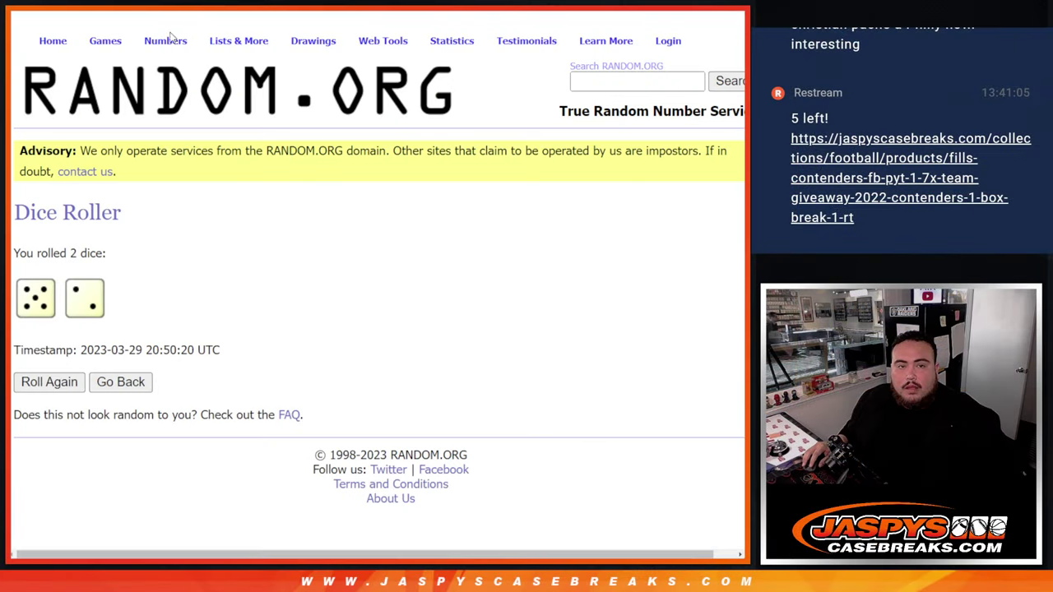
# Step: Enter LEFT and RIGHT on separate lines in the List Randomizer's list box
pyautogui.hotkey('alt', 'Left')
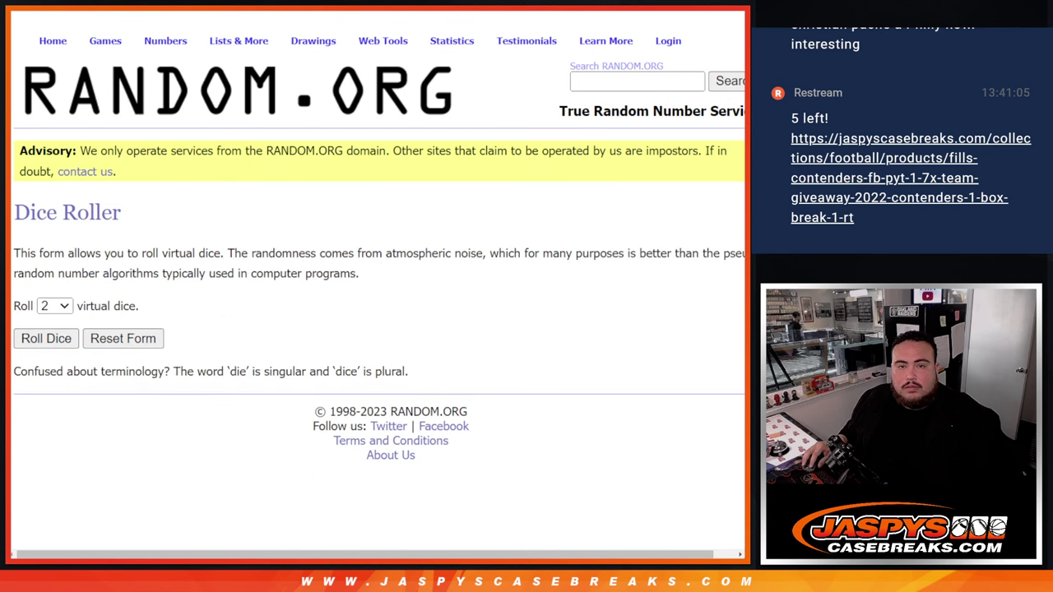
pyautogui.hotkey('ctrl', 'Tab')
pyautogui.hotkey('ctrl', 'Tab')
pyautogui.hotkey('ctrl', 'Tab')
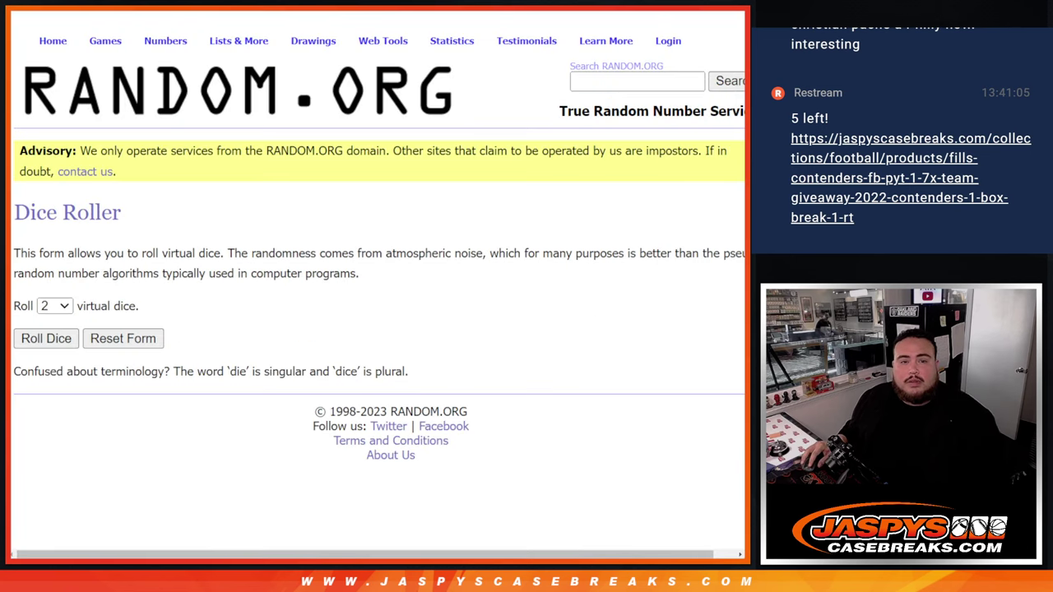
pyautogui.hotkey('ctrl', 'Tab')
pyautogui.click(137, 408)
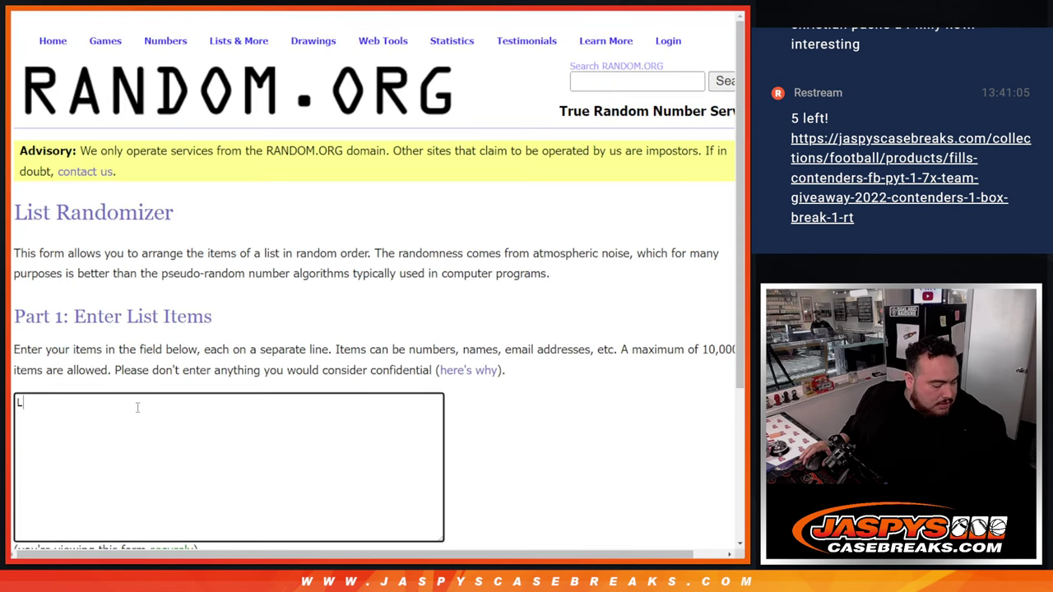
pyautogui.write('LEFT')
pyautogui.press('Return')
pyautogui.write('RI')
pyautogui.write('GHTT')
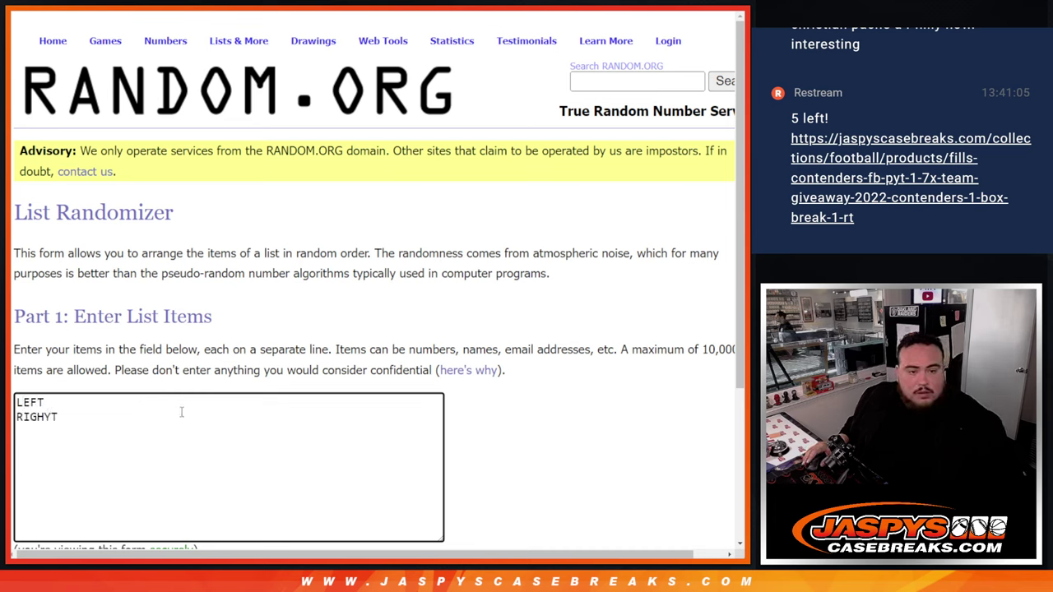
pyautogui.press('BackSpace')
pyautogui.press('BackSpace')
pyautogui.write('T')
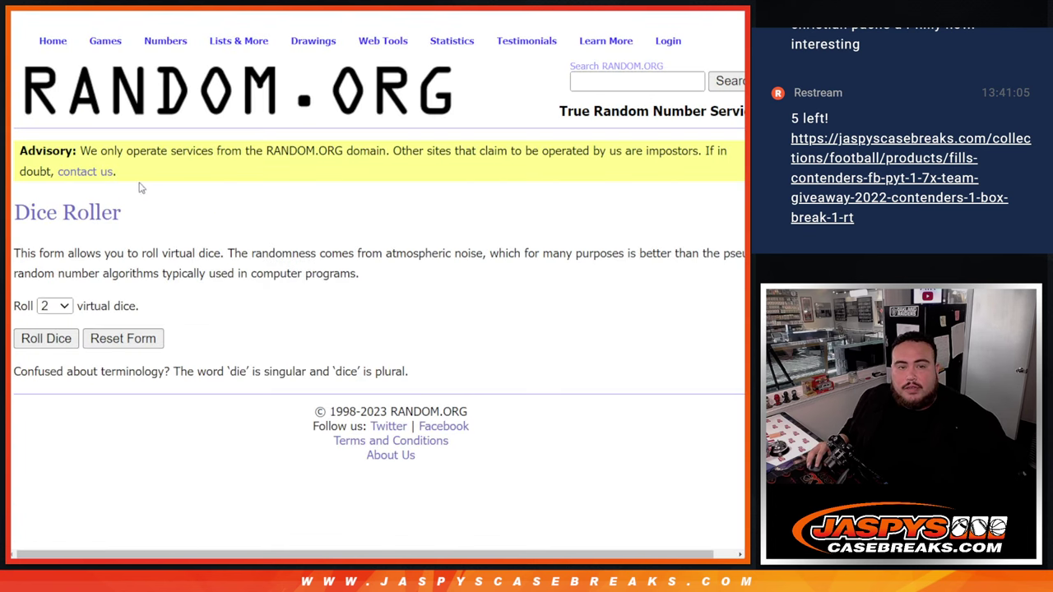
# Step: Roll the two dice, getting 4 and 3, and randomize the LEFT/RIGHT list once
pyautogui.click(33, 338)
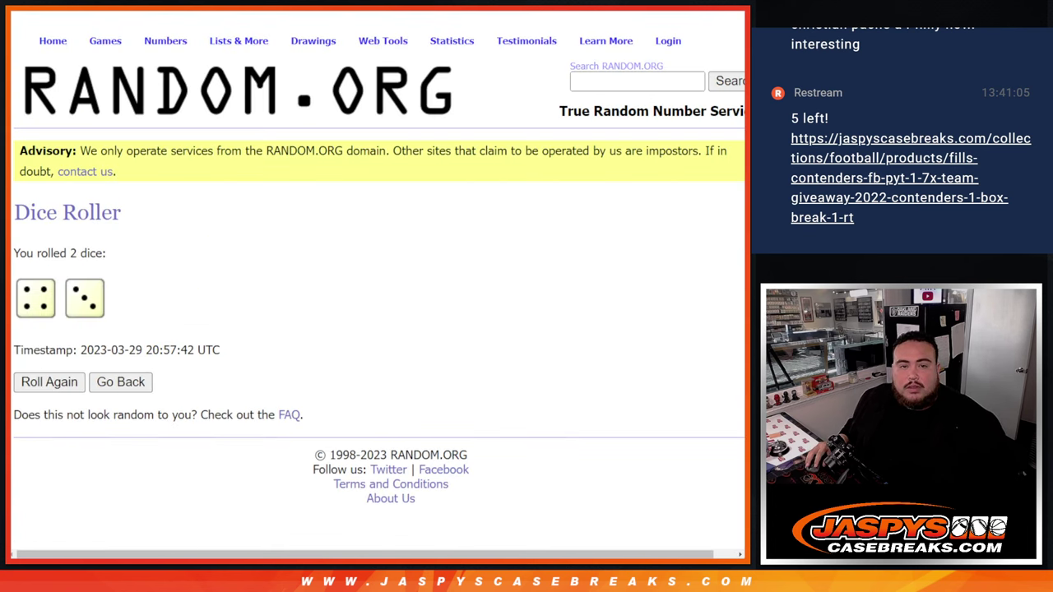
pyautogui.scroll(-3, 324, 294)
pyautogui.click(39, 435)
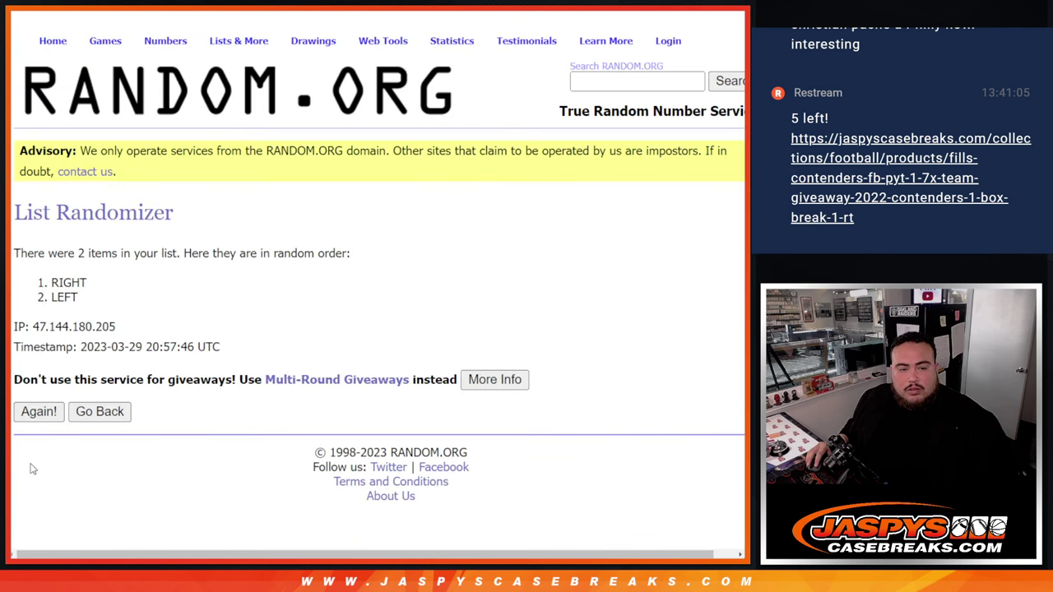
# Step: Reshuffle the LEFT/RIGHT list to seven times and highlight the count and LEFT on top
pyautogui.click(35, 415)
pyautogui.click(33, 444)
pyautogui.click(33, 444)
pyautogui.click(33, 444)
pyautogui.click(32, 444)
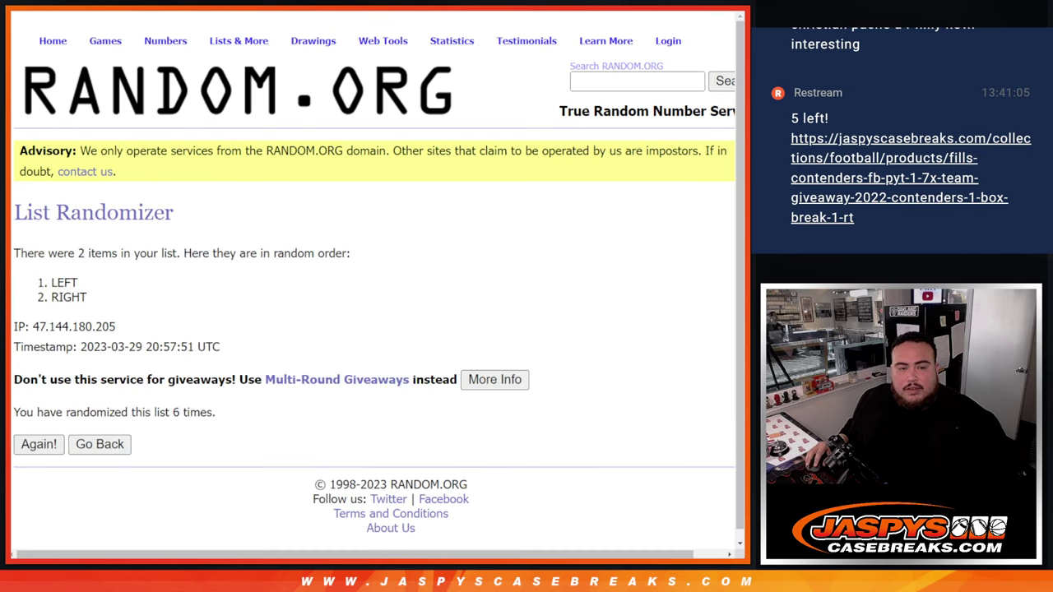
pyautogui.click(37, 445)
pyautogui.moveTo(173, 414); pyautogui.dragTo(215, 413)
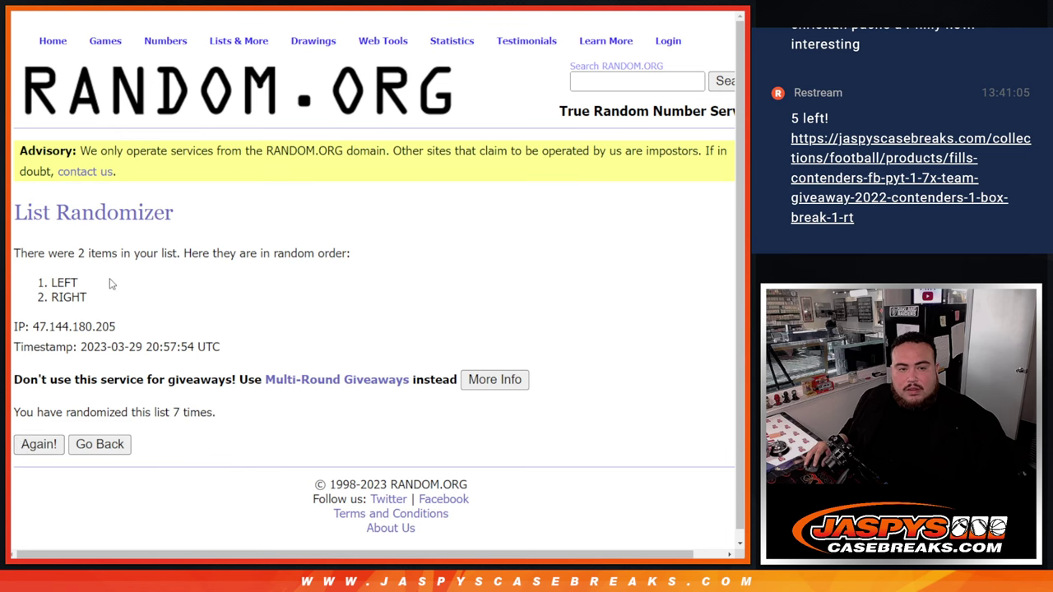
pyautogui.moveTo(111, 284); pyautogui.dragTo(51, 283)
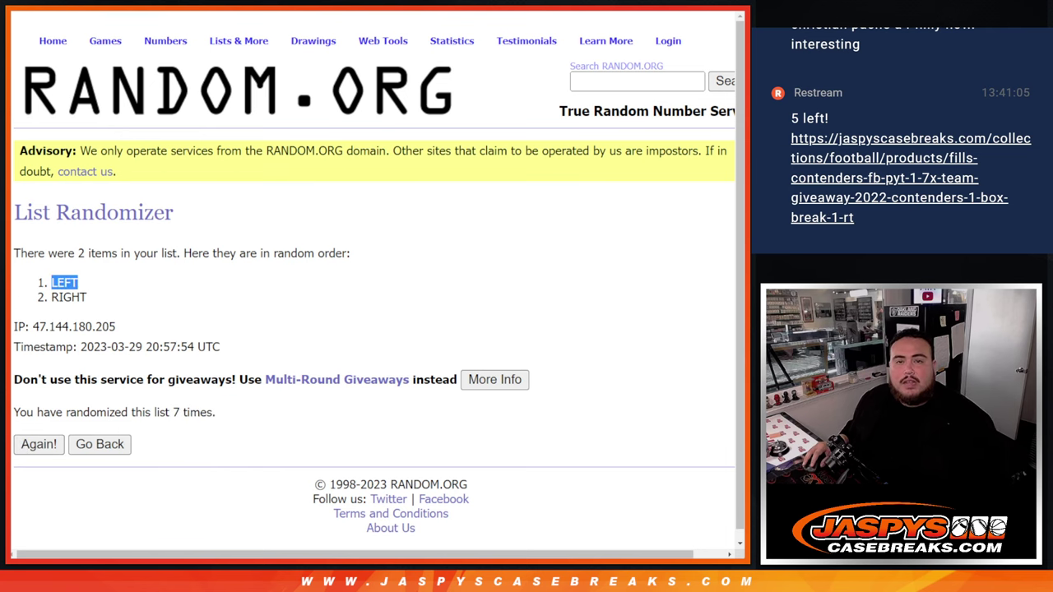
# Step: Check the GIVEAWAY sheet in the spreadsheet, then return to the entrant name list
pyautogui.hotkey('ctrl', 'Tab')
pyautogui.click(205, 548)
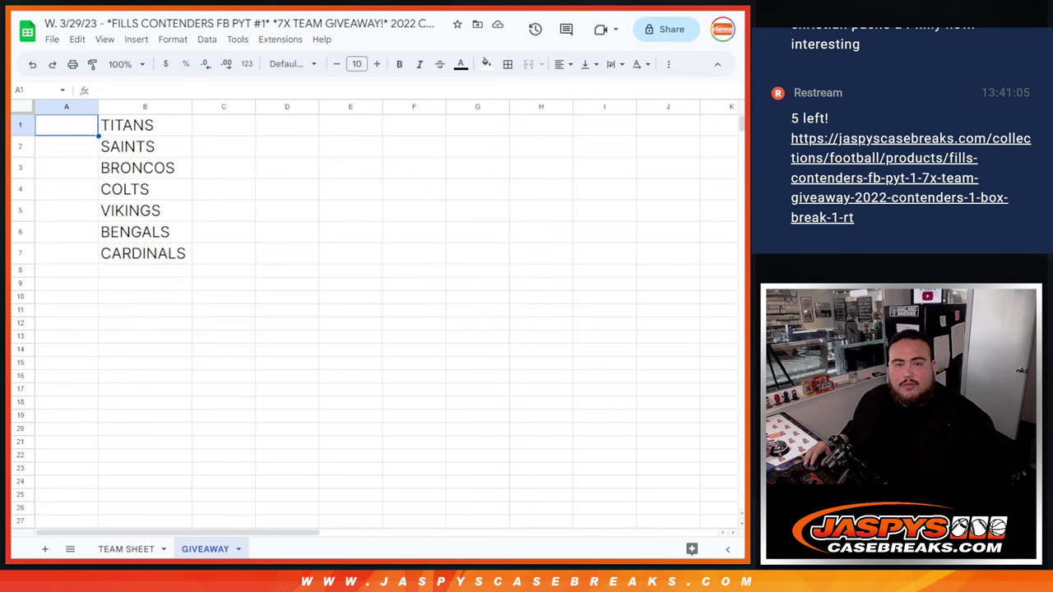
pyautogui.hotkey('ctrl', 'Tab')
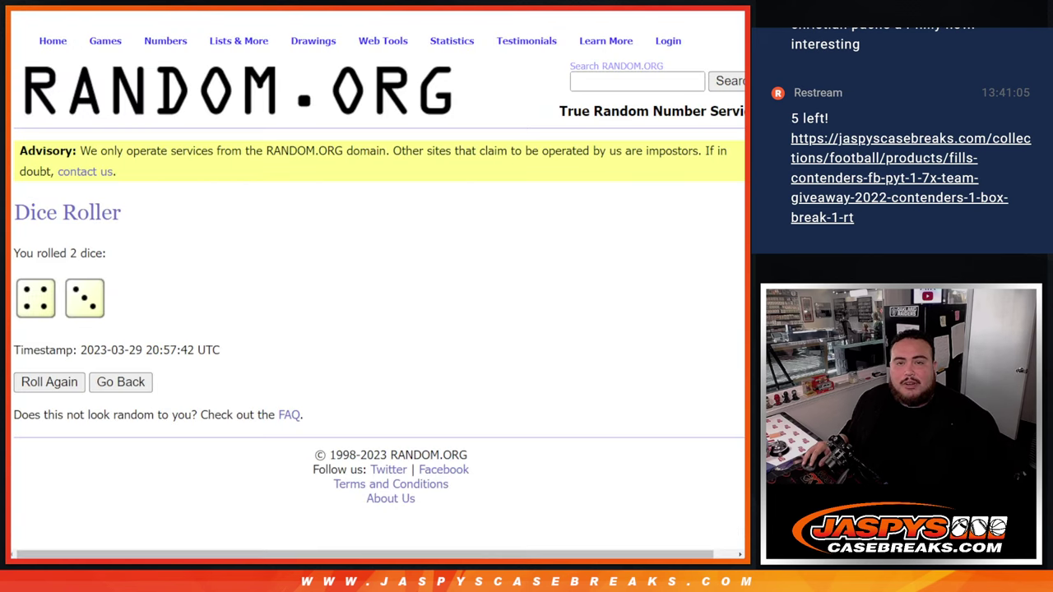
pyautogui.hotkey('ctrl', 'Tab')
# Step: Randomize the 32-name entrant list seven times and highlight the 7-times counter
pyautogui.scroll(-3, 381, 270)
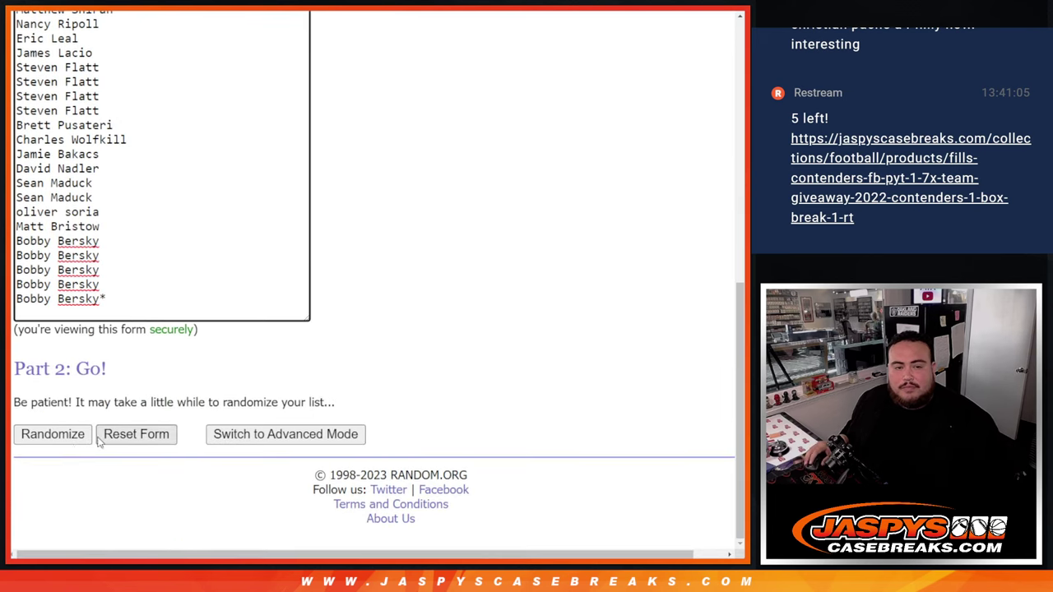
pyautogui.click(52, 434)
pyautogui.click(37, 435)
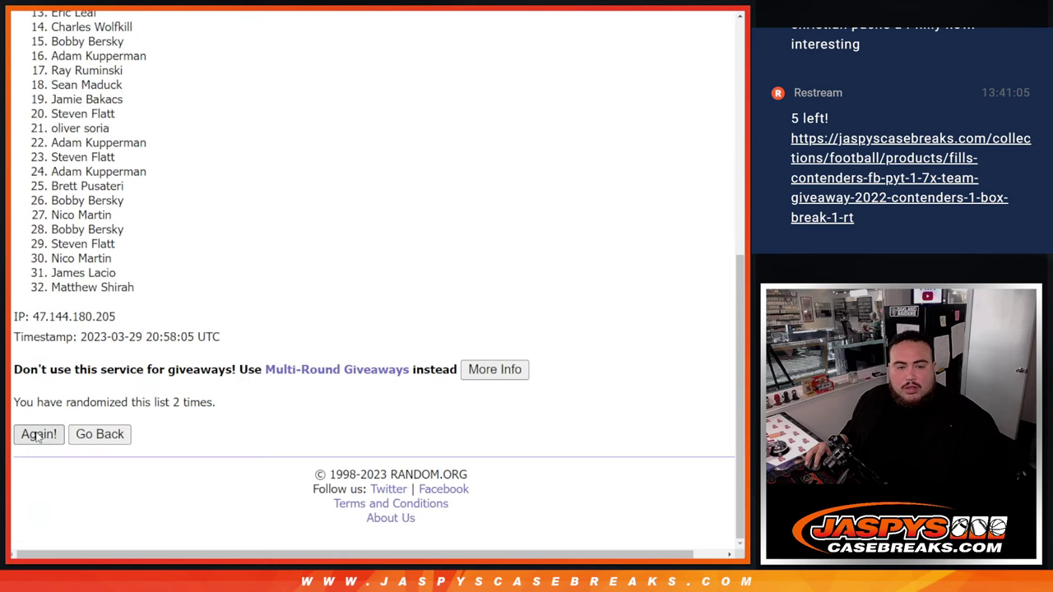
pyautogui.click(37, 435)
pyautogui.click(38, 435)
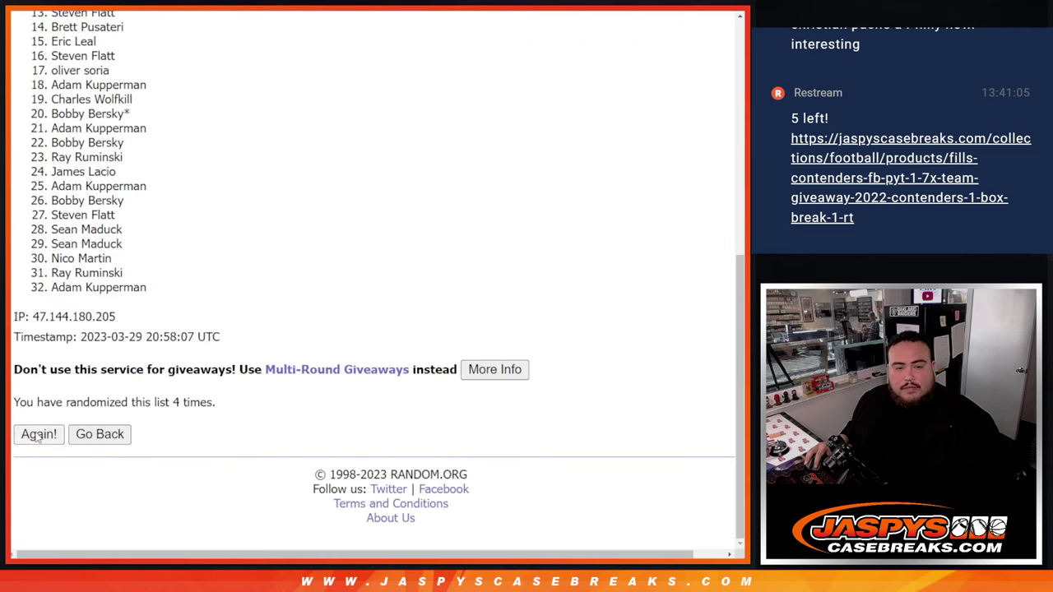
pyautogui.click(38, 434)
pyautogui.click(37, 435)
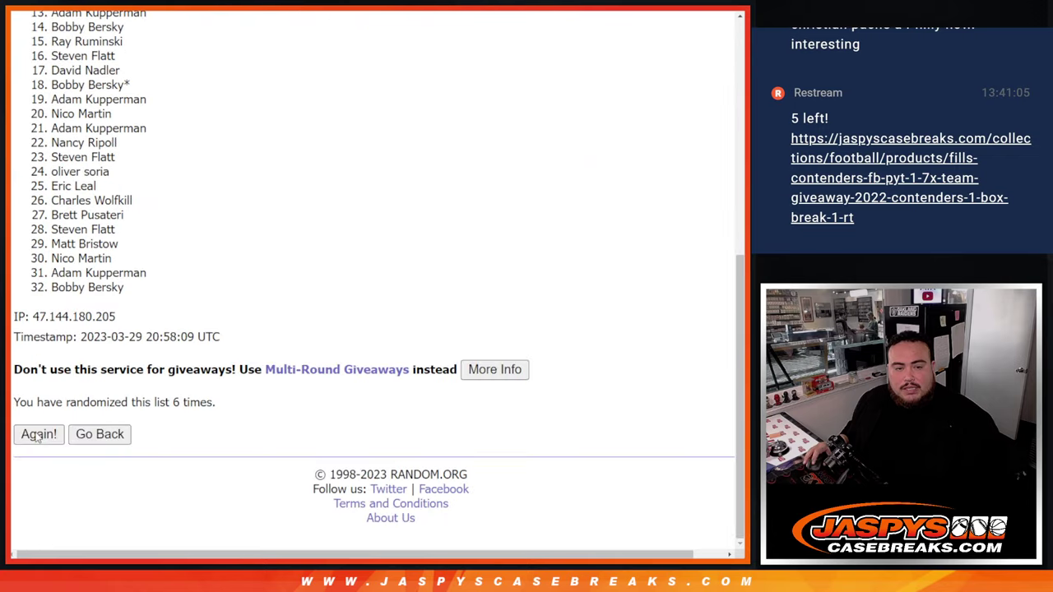
pyautogui.click(38, 434)
pyautogui.moveTo(168, 403); pyautogui.dragTo(215, 403)
pyautogui.hotkey('ctrl', 'Tab')
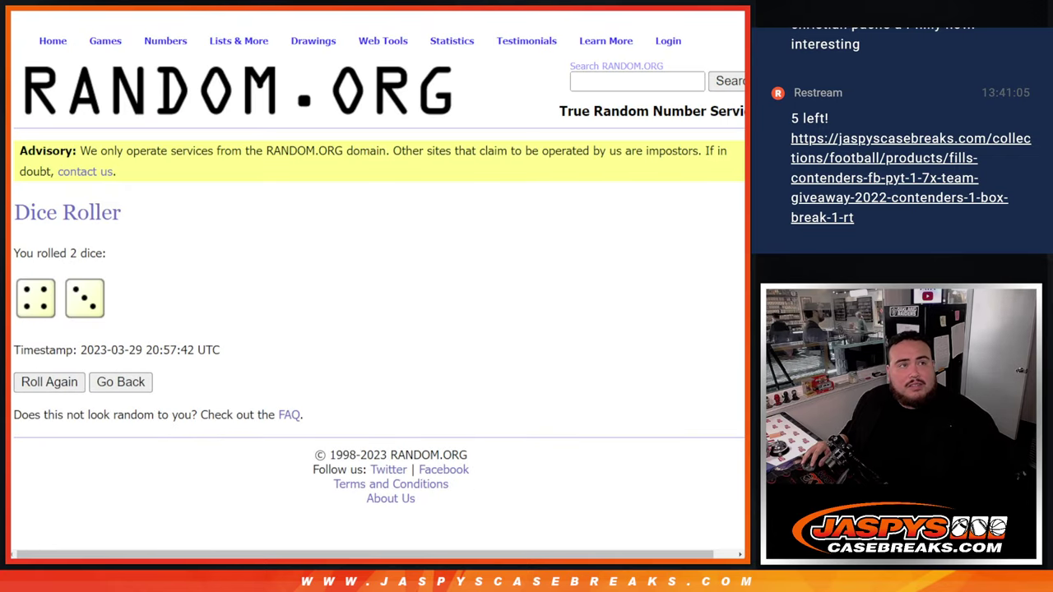
pyautogui.hotkey('ctrl', 'Tab')
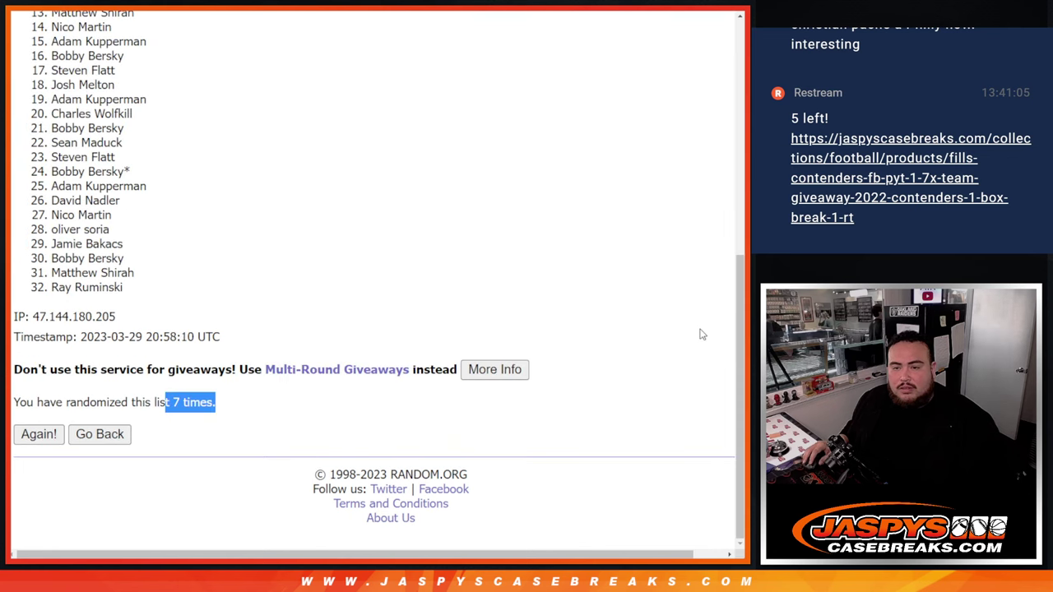
# Step: Select all 32 shuffled names, from entry 1 down, in the final randomized list
pyautogui.moveTo(738, 346)
pyautogui.mouseDown()
pyautogui.moveTo(740, 252)
pyautogui.moveTo(693, 239)
pyautogui.mouseUp()
pyautogui.scroll(1, 693, 239)
pyautogui.moveTo(49, 97)
pyautogui.mouseDown()
pyautogui.moveTo(132, 99)
pyautogui.moveTo(158, 286)
pyautogui.moveTo(156, 357)
pyautogui.mouseUp()
pyautogui.scroll(-3, 157, 299)
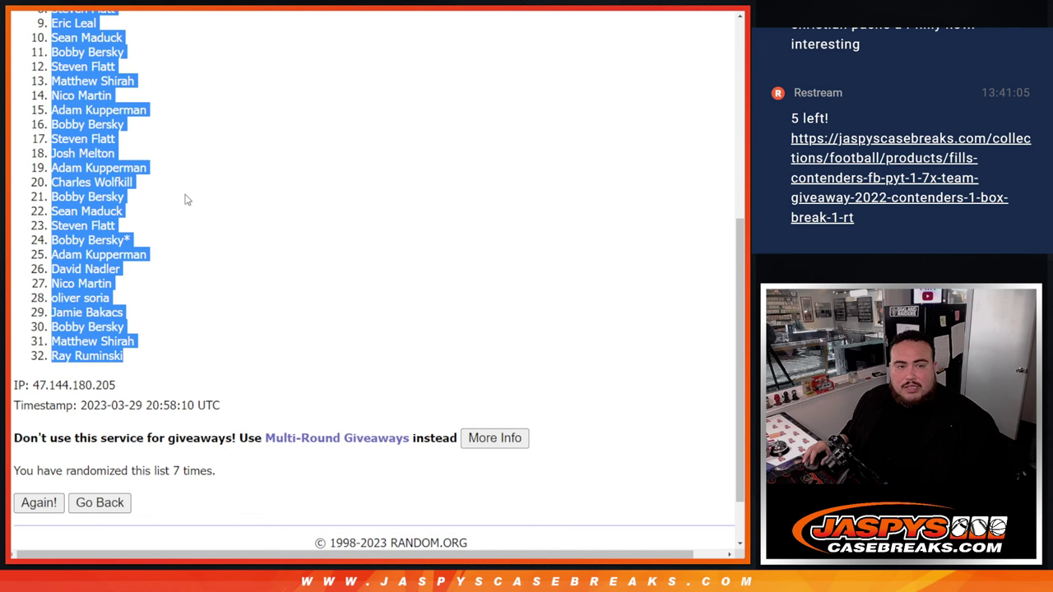
pyautogui.scroll(3, 186, 197)
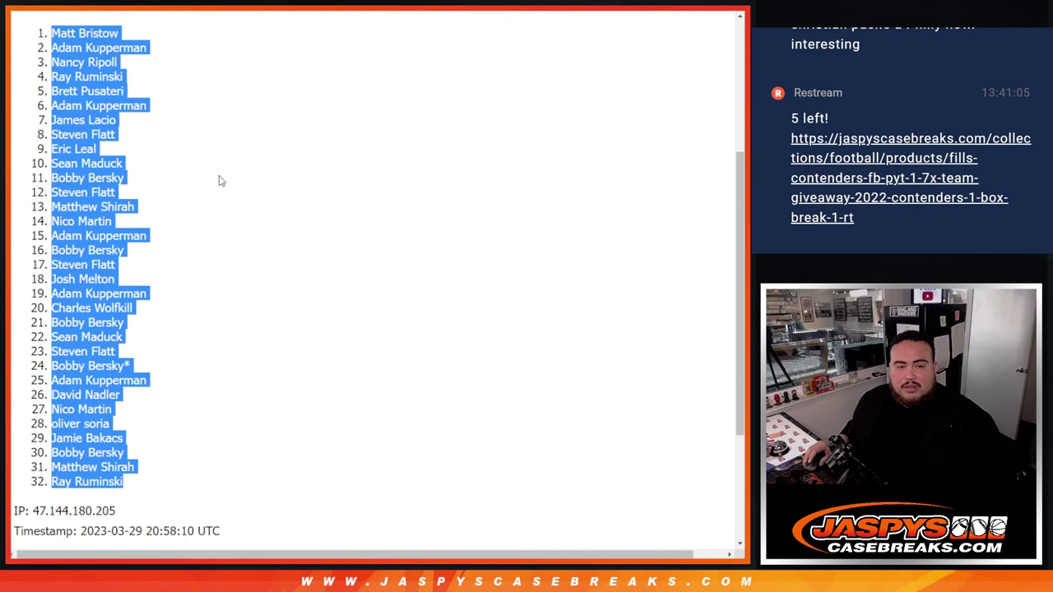
# Step: Paste the shuffled names into column A of the GIVEAWAY sheet starting at A1
pyautogui.hotkey('alt', 'Tab')
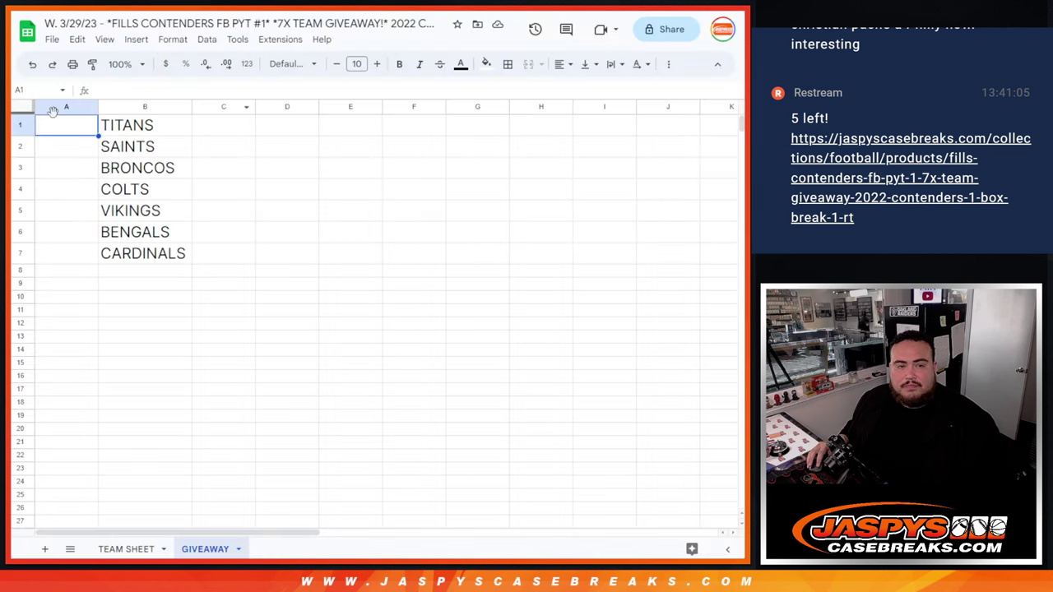
pyautogui.rightClick(52, 123)
pyautogui.click(95, 164)
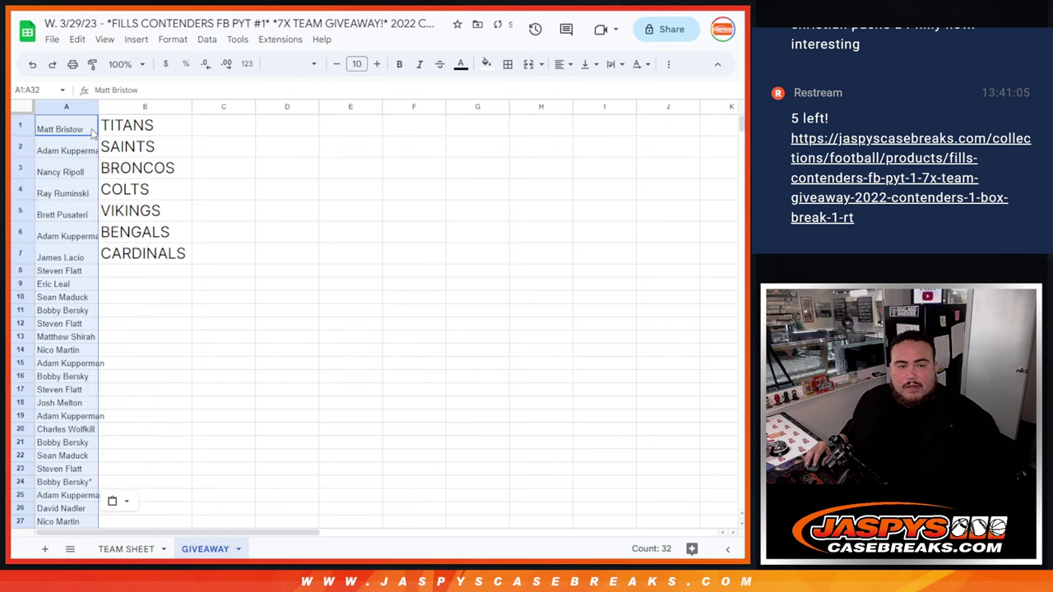
# Step: Set the top seven names A1:A7 to font size 18 and autofit column A
pyautogui.moveTo(90, 132); pyautogui.dragTo(90, 257)
pyautogui.click(357, 64)
pyautogui.click(360, 249)
pyautogui.doubleClick(98, 107)
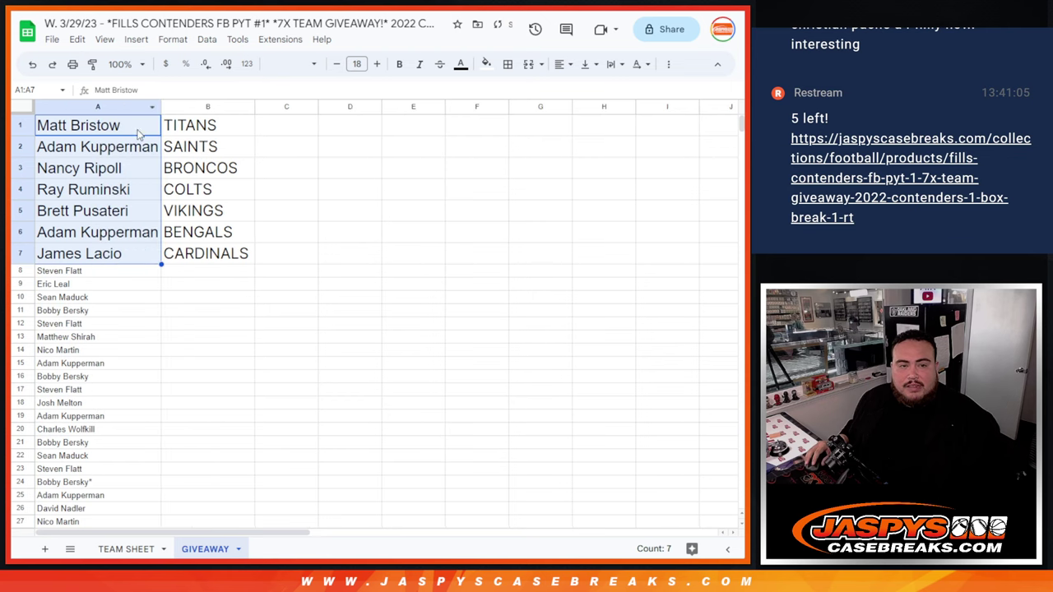
# Step: Append ^ to each of the seven winner names in A1 through A7
pyautogui.doubleClick(143, 130)
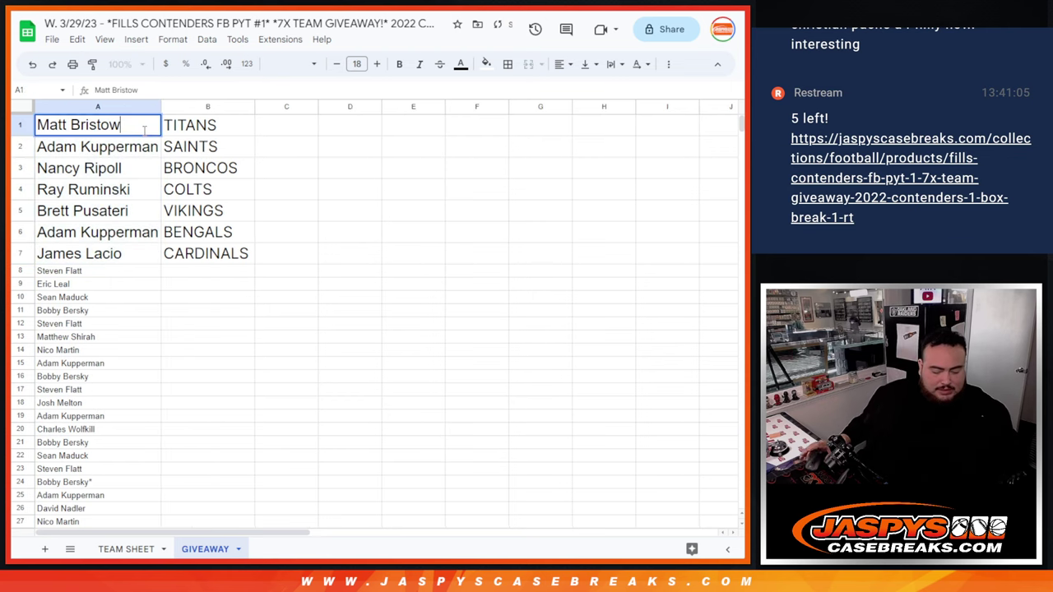
pyautogui.write('^')
pyautogui.press('Return')
pyautogui.press('Return')
pyautogui.write('^')
pyautogui.press('Return')
pyautogui.press('Return')
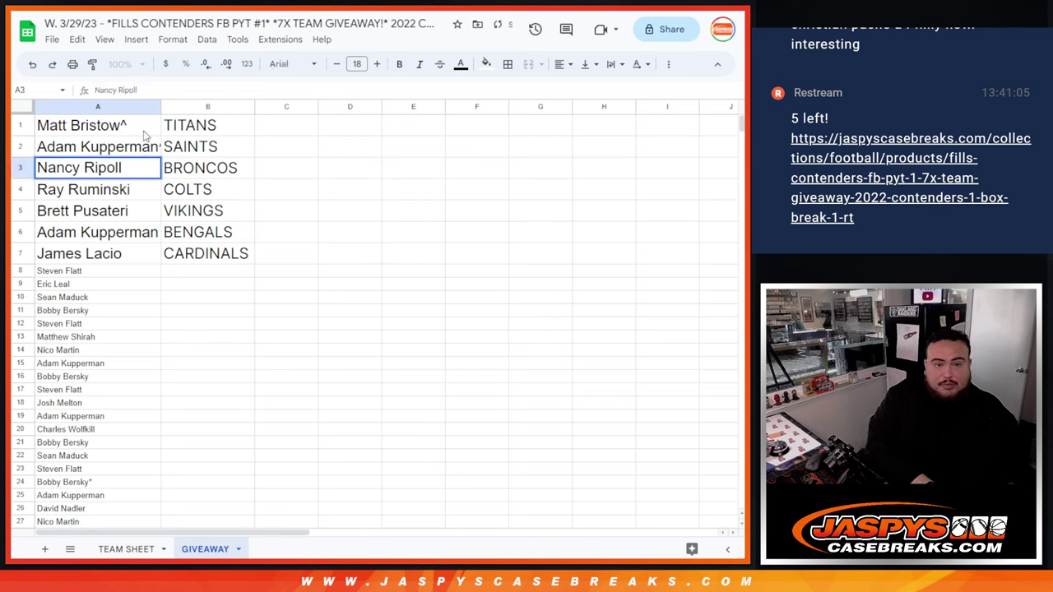
pyautogui.write('^')
pyautogui.press('Return')
pyautogui.press('Return')
pyautogui.write('^')
pyautogui.press('Return')
pyautogui.press('Return')
pyautogui.write('^')
pyautogui.press('Return')
pyautogui.press('Return')
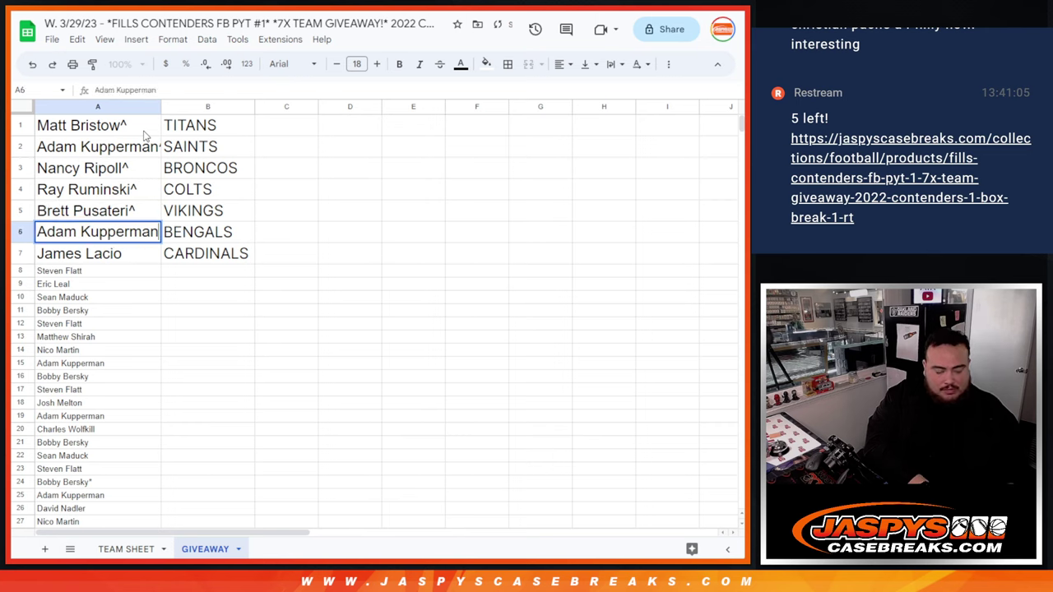
pyautogui.write('^')
pyautogui.press('Return')
pyautogui.press('Return')
pyautogui.write('^')
pyautogui.press('Return')
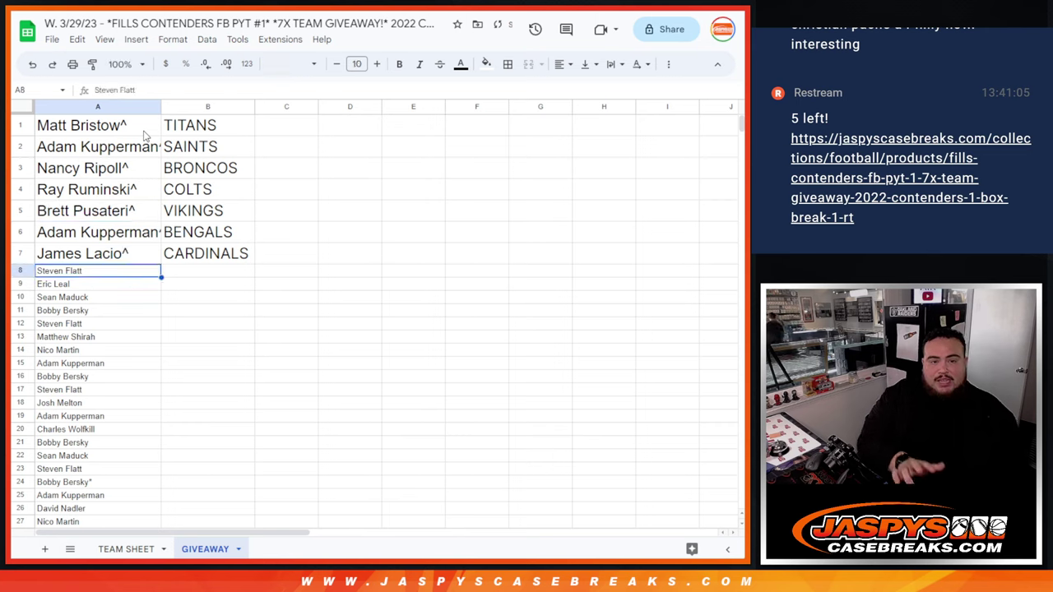